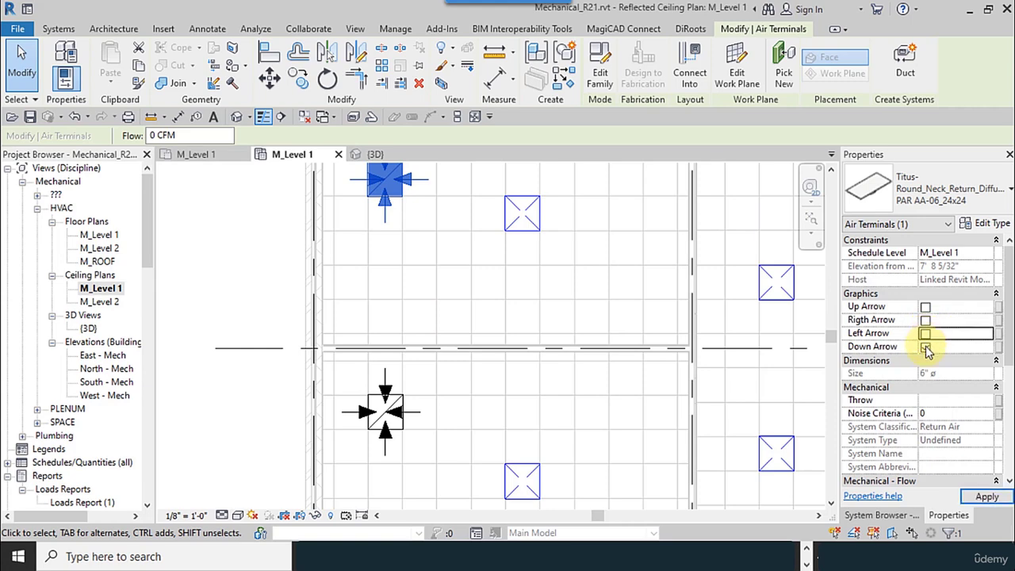
- Turn off the upper return diffuser's down arrow and all four direction arrows on the lower return diffuser
{"action": "left_click", "coordinate": [926, 347]}
{"action": "left_click", "coordinate": [394, 401]}
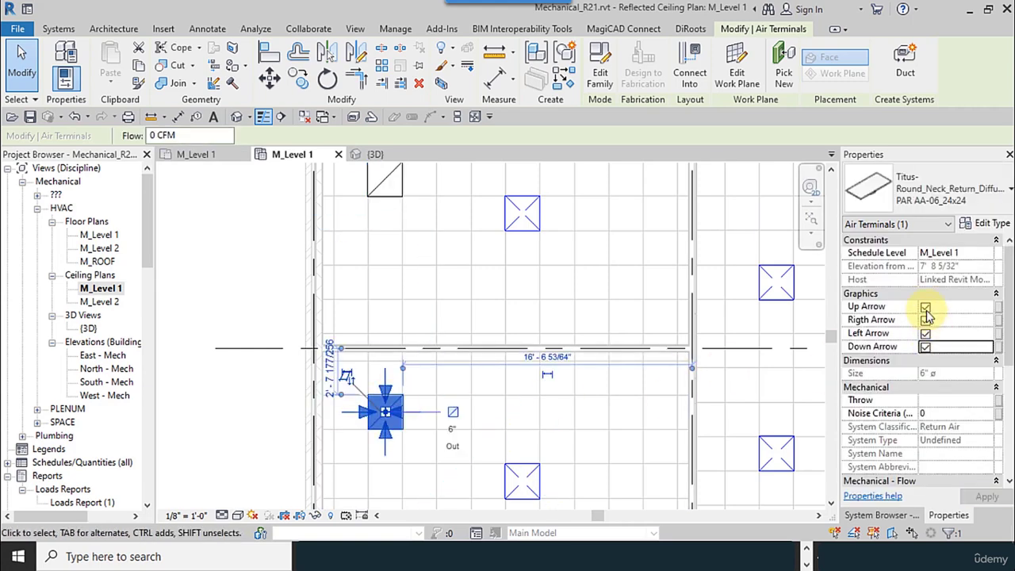
{"action": "left_click", "coordinate": [925, 307]}
{"action": "left_click", "coordinate": [924, 320]}
{"action": "left_click", "coordinate": [925, 333]}
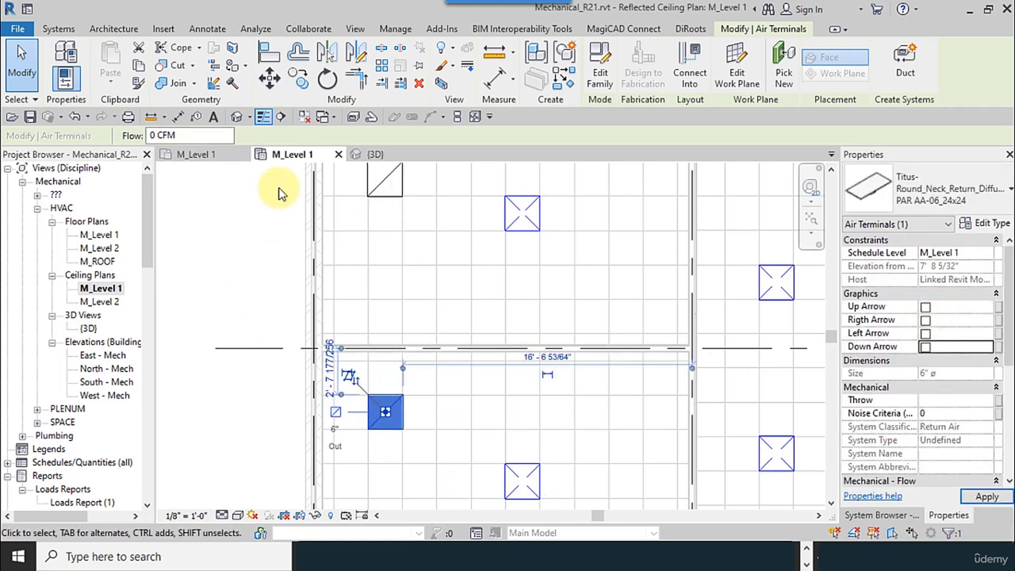
- In the M_Level 1 floor plan, draw a 6" round branch duct about 1'-3" long from the horizontal return duct toward the upper return diffuser
{"action": "left_click", "coordinate": [197, 153]}
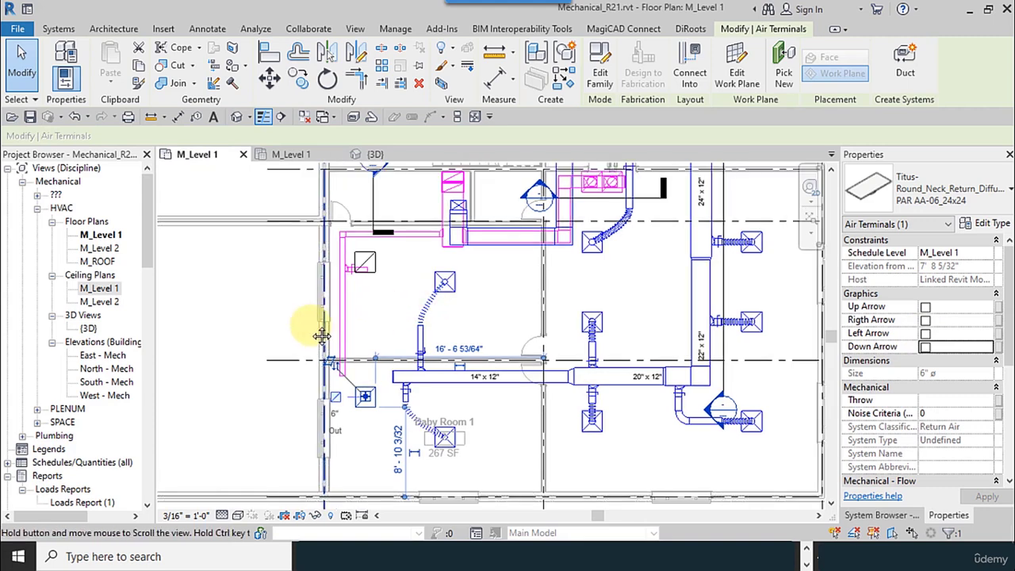
{"action": "scroll", "coordinate": [340, 288], "scroll_direction": "up", "scroll_amount": 4}
{"action": "scroll", "coordinate": [309, 355], "scroll_direction": "up", "scroll_amount": 2}
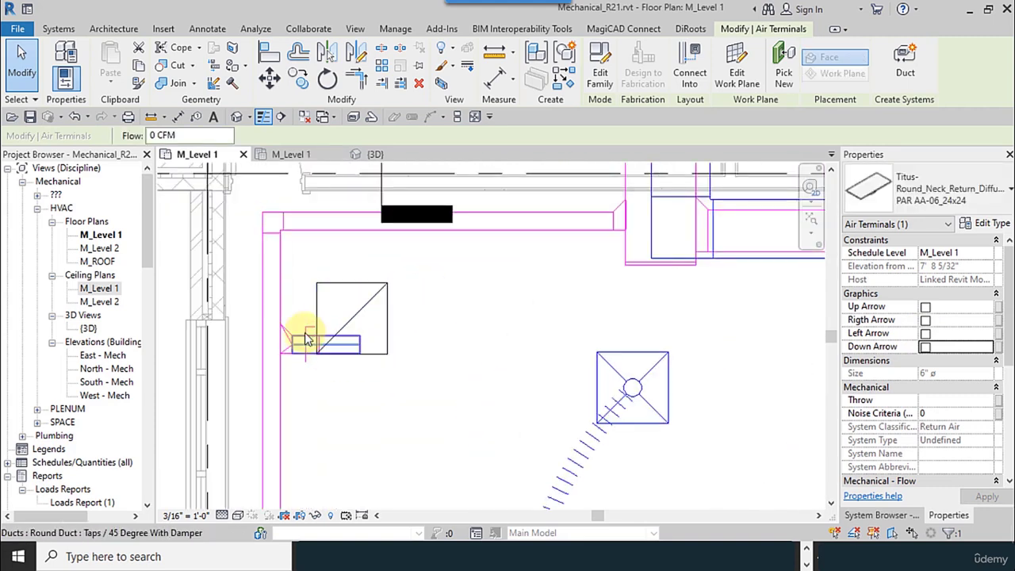
{"action": "scroll", "coordinate": [348, 337], "scroll_direction": "up", "scroll_amount": 2}
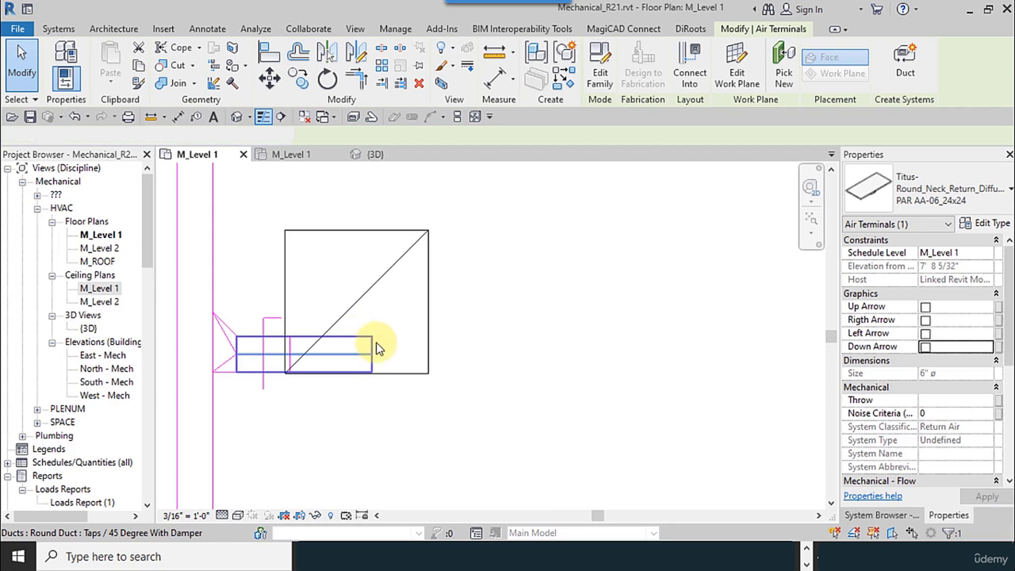
{"action": "left_click", "coordinate": [367, 345]}
{"action": "middle_click_drag", "start_coordinate": [475, 250], "coordinate": [483, 426]}
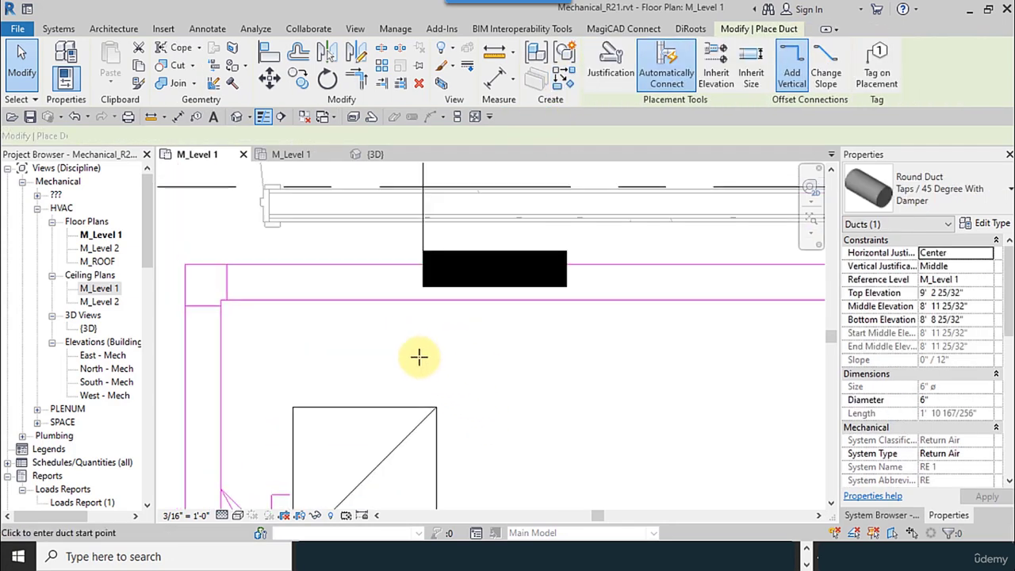
{"action": "left_click", "coordinate": [363, 281]}
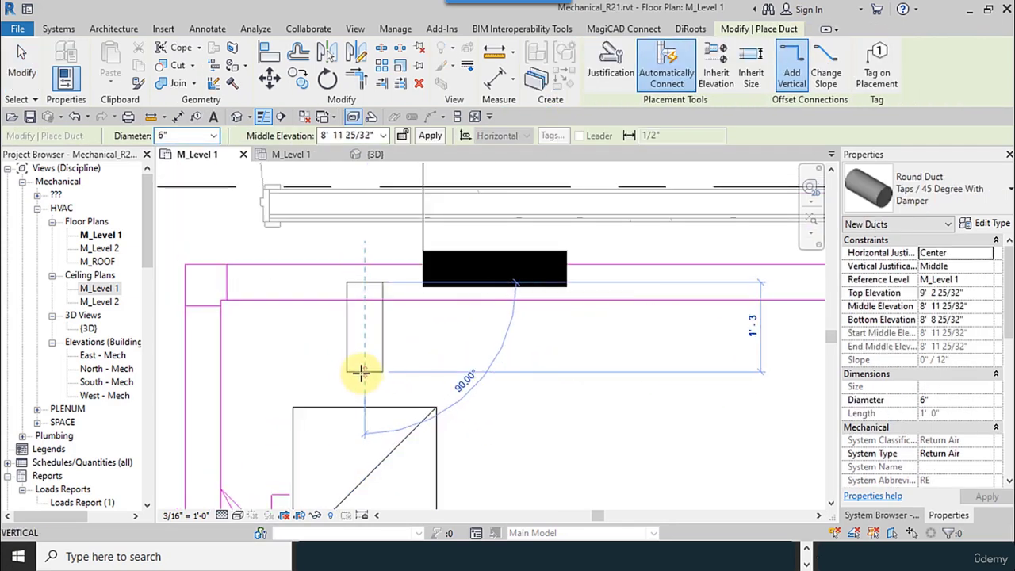
{"action": "left_click", "coordinate": [364, 373]}
{"action": "left_click", "coordinate": [11, 76]}
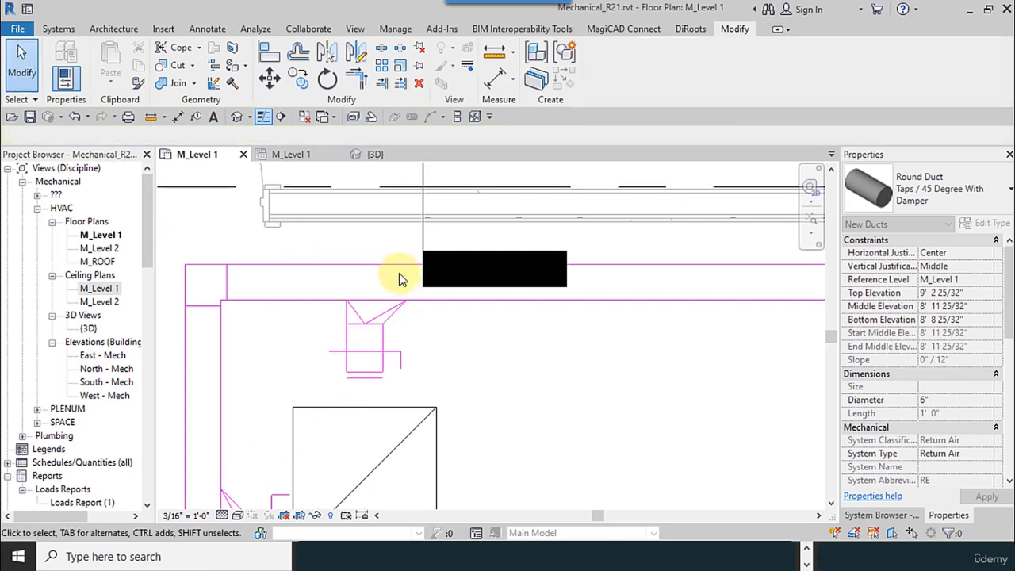
- Delete the old takeoff and the round duct that overlaps the upper return diffuser
{"action": "scroll", "coordinate": [399, 279], "scroll_direction": "down", "scroll_amount": 2}
{"action": "middle_click_drag", "start_coordinate": [433, 351], "coordinate": [501, 276]}
{"action": "left_click", "coordinate": [418, 341]}
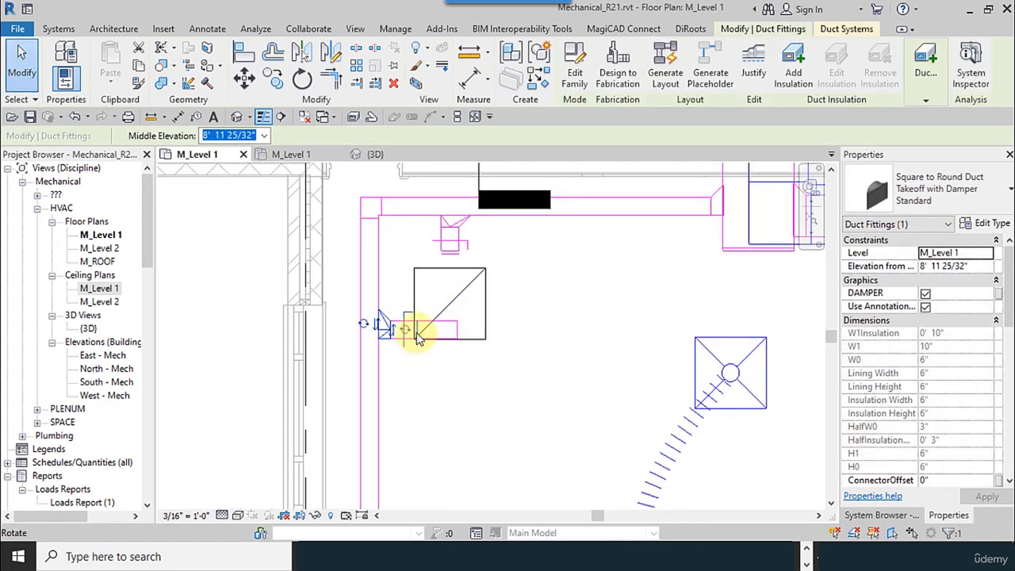
{"action": "key", "text": "Delete"}
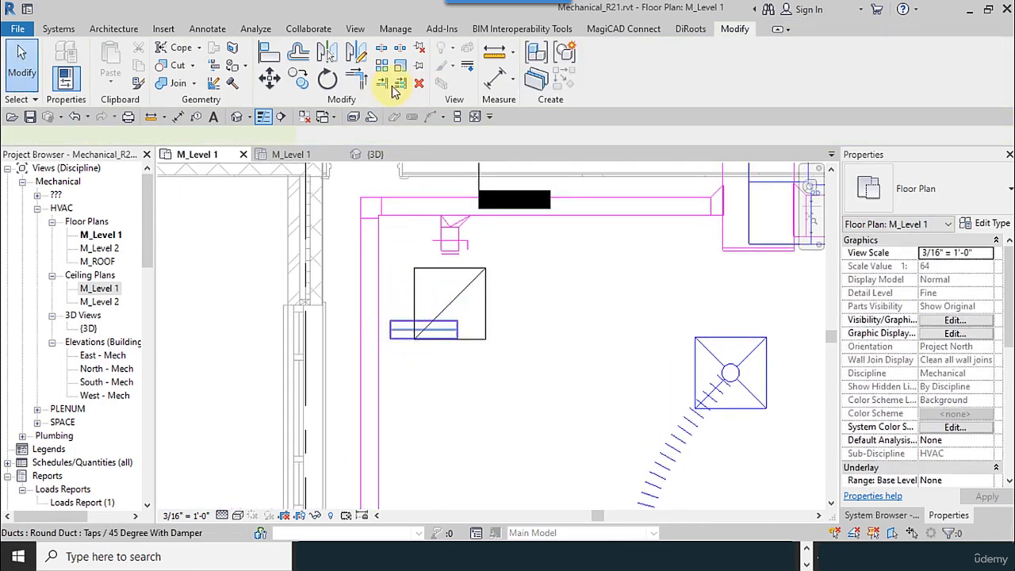
{"action": "left_click", "coordinate": [420, 84]}
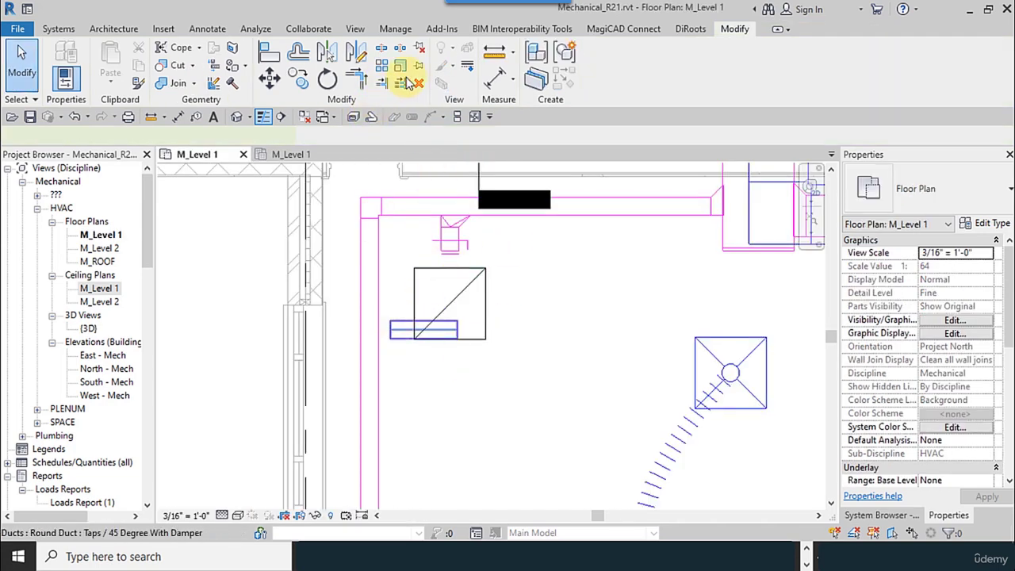
{"action": "left_click", "coordinate": [395, 84]}
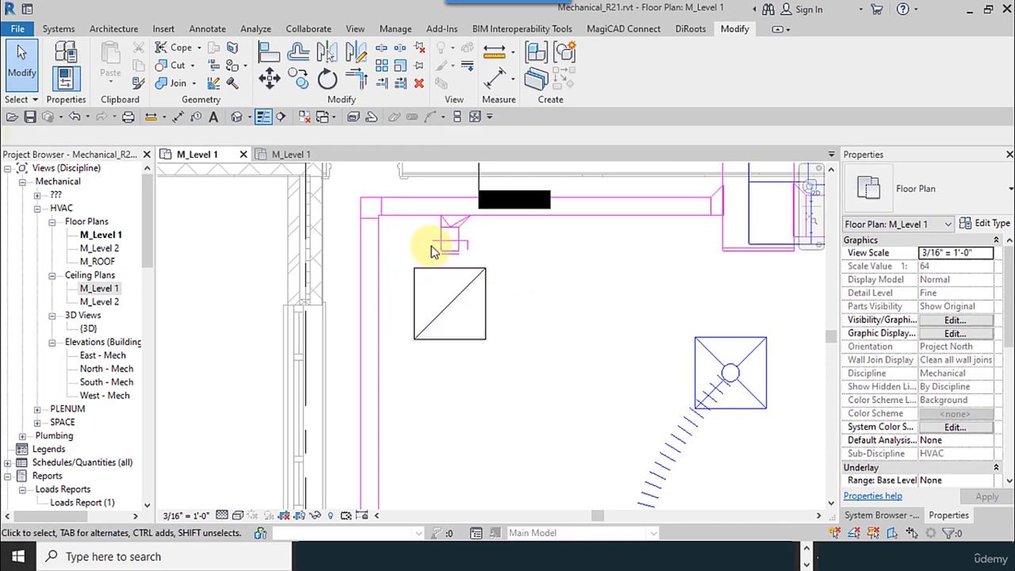
- Draw a 6" flex duct from the open end of the new branch to the upper return diffuser's connector
{"action": "scroll", "coordinate": [431, 247], "scroll_direction": "up", "scroll_amount": 2}
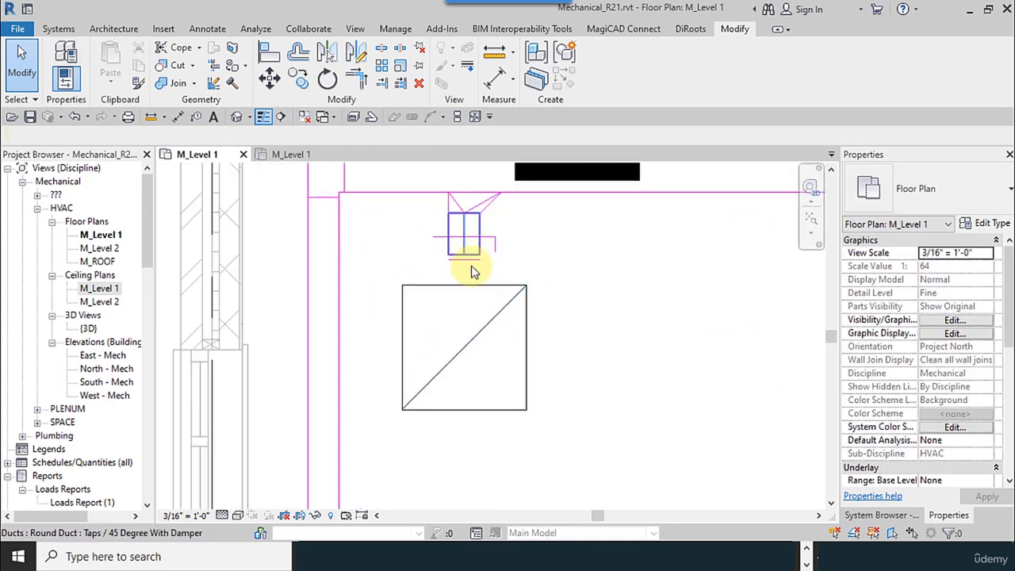
{"action": "left_click", "coordinate": [472, 272]}
{"action": "right_click", "coordinate": [468, 266]}
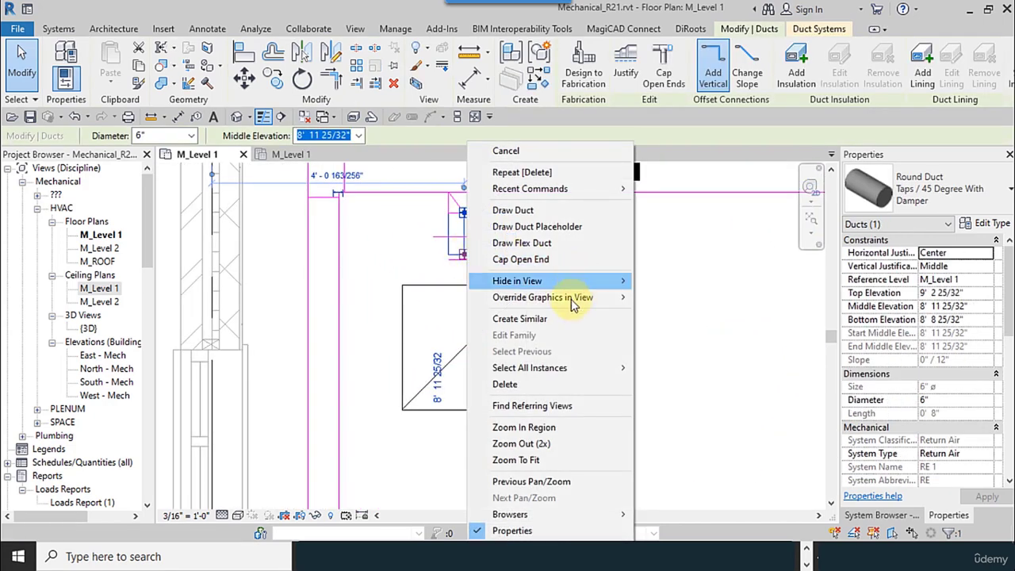
{"action": "left_click", "coordinate": [525, 251]}
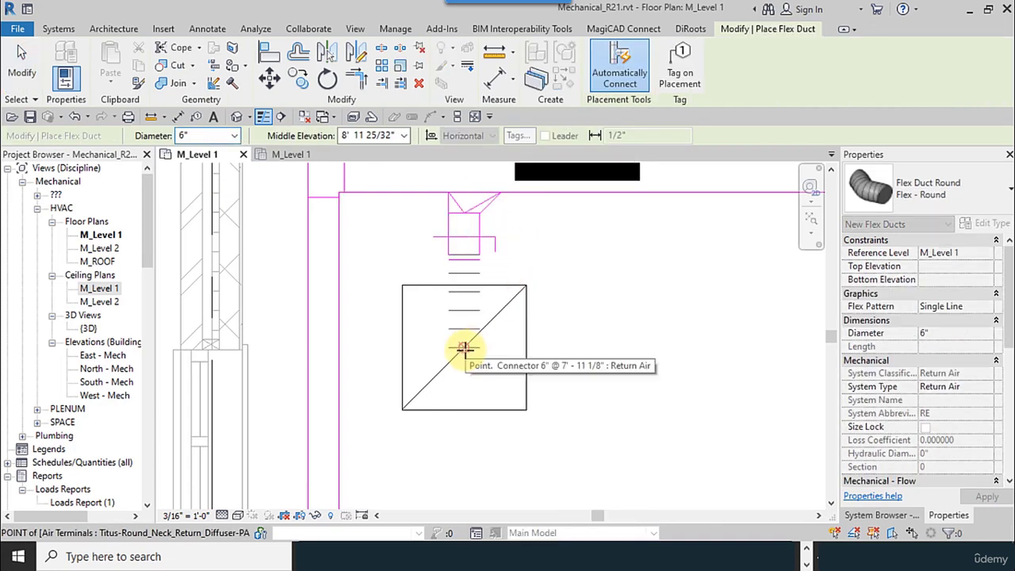
{"action": "scroll", "coordinate": [369, 222], "scroll_direction": "down", "scroll_amount": 3}
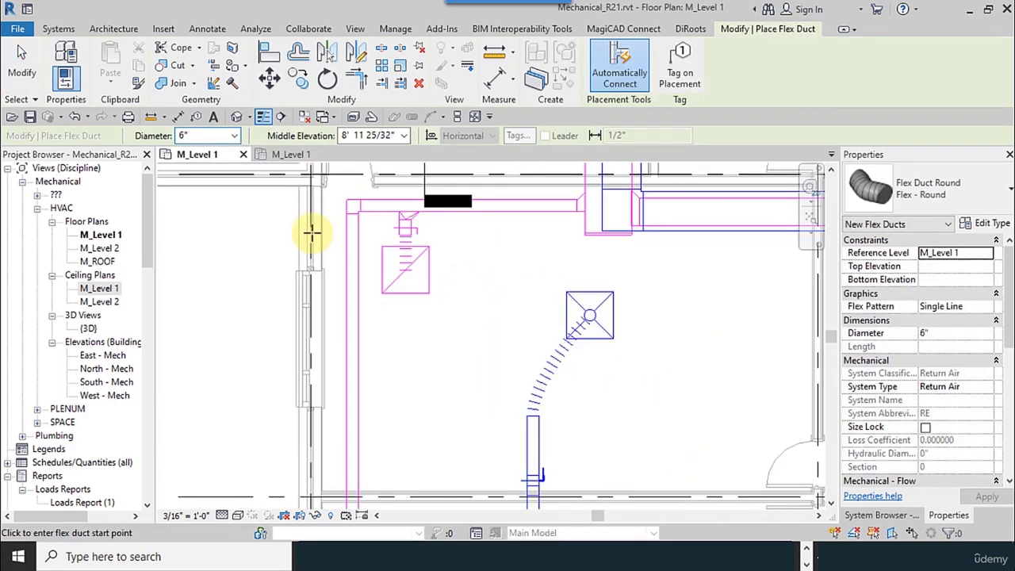
{"action": "left_click", "coordinate": [22, 67]}
- Connect the open end of the vertical return duct to the lower return diffuser with a 6" flex duct
{"action": "scroll", "coordinate": [430, 310], "scroll_direction": "down", "scroll_amount": 2}
{"action": "middle_click_drag", "start_coordinate": [431, 310], "coordinate": [393, 277]}
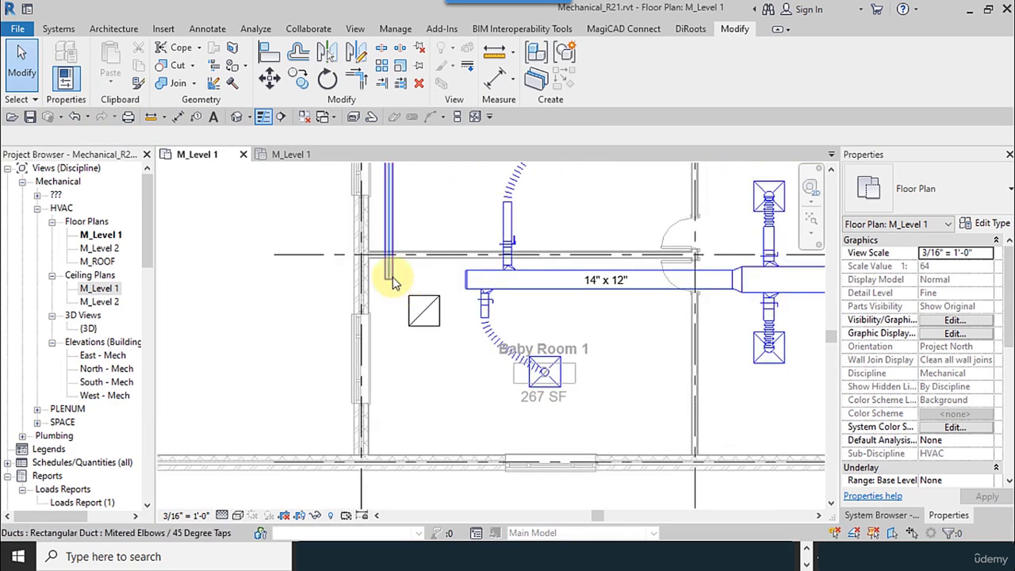
{"action": "left_click", "coordinate": [389, 278]}
{"action": "scroll", "coordinate": [391, 282], "scroll_direction": "up", "scroll_amount": 2}
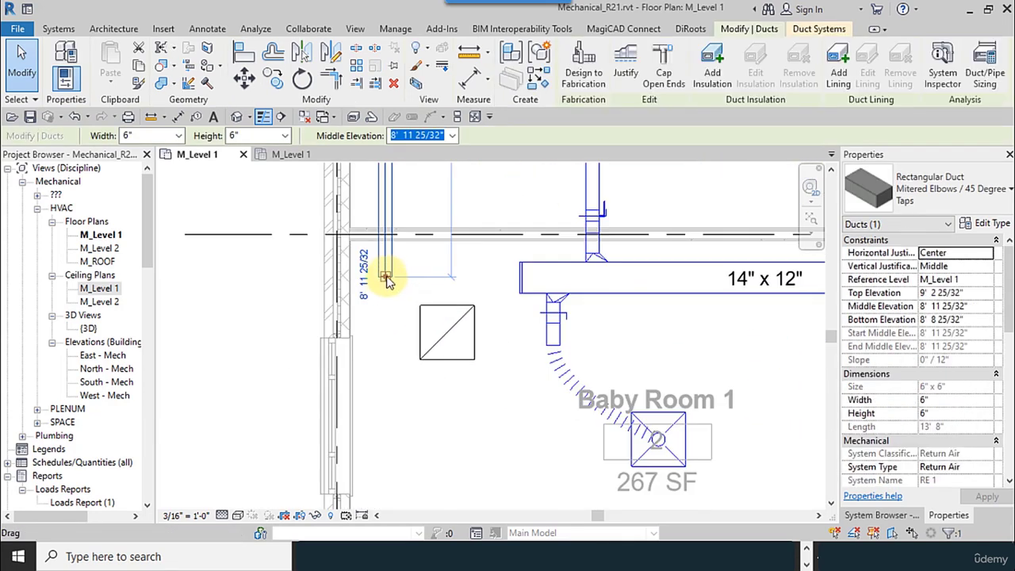
{"action": "right_click", "coordinate": [386, 279]}
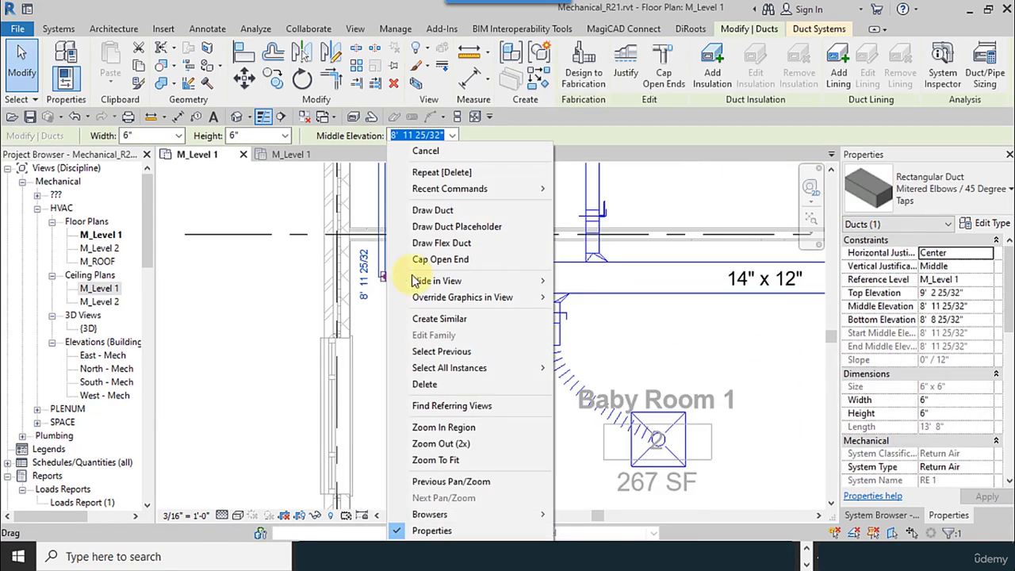
{"action": "left_click", "coordinate": [463, 245]}
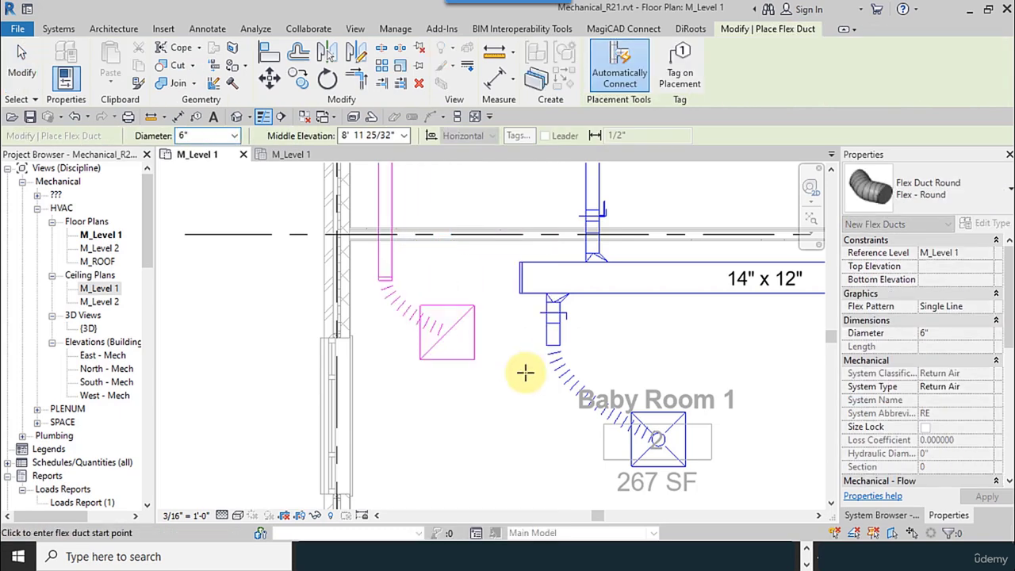
{"action": "left_click", "coordinate": [22, 75]}
- Switch to DuctSizer and calculate the duct size for a flow rate of 100 cfm
{"action": "scroll", "coordinate": [373, 412], "scroll_direction": "down", "scroll_amount": 5}
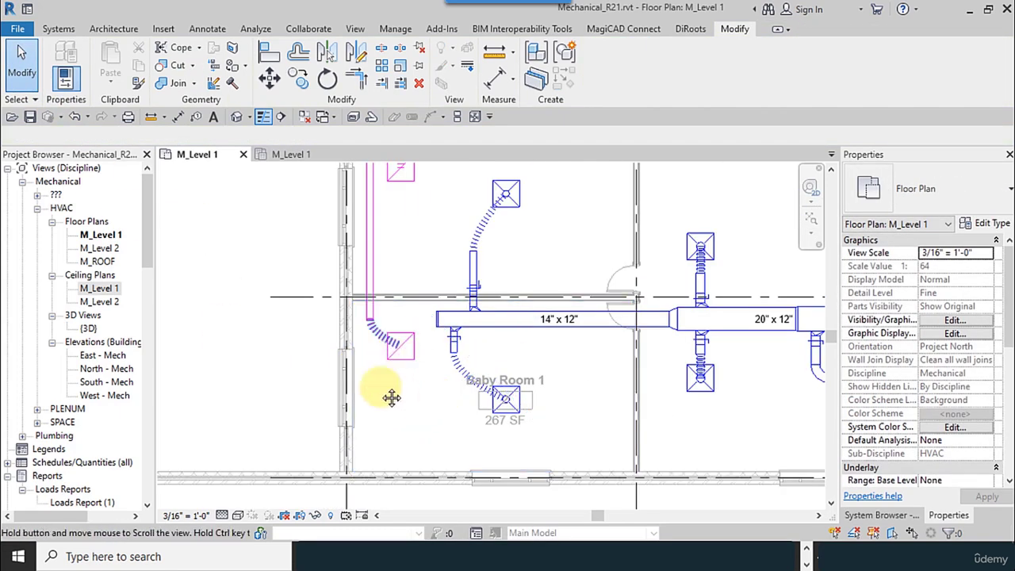
{"action": "middle_click_drag", "start_coordinate": [389, 437], "coordinate": [397, 411]}
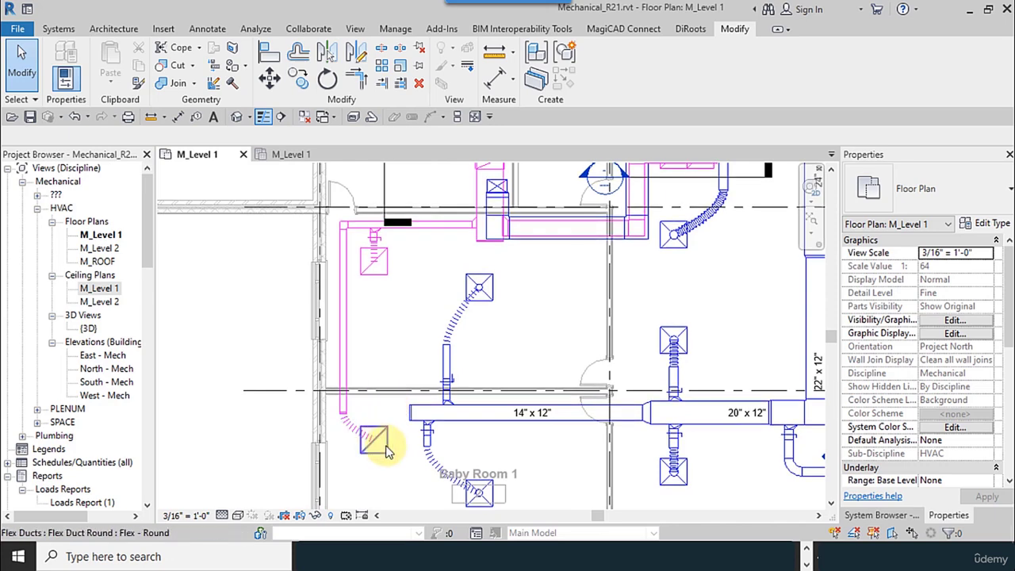
{"action": "middle_click_drag", "start_coordinate": [415, 345], "coordinate": [375, 209]}
{"action": "middle_click_drag", "start_coordinate": [452, 351], "coordinate": [447, 388]}
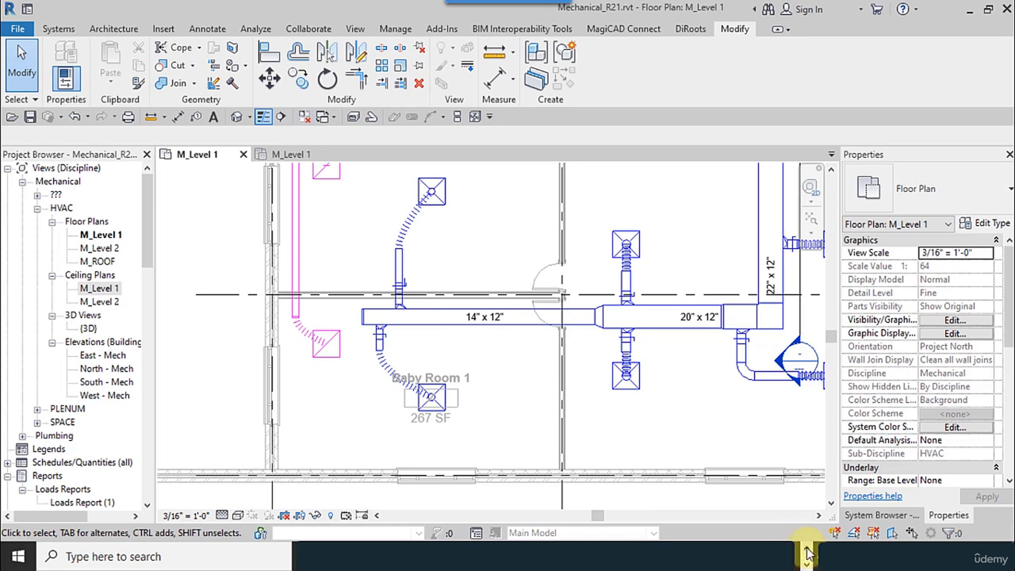
{"action": "left_click", "coordinate": [431, 553]}
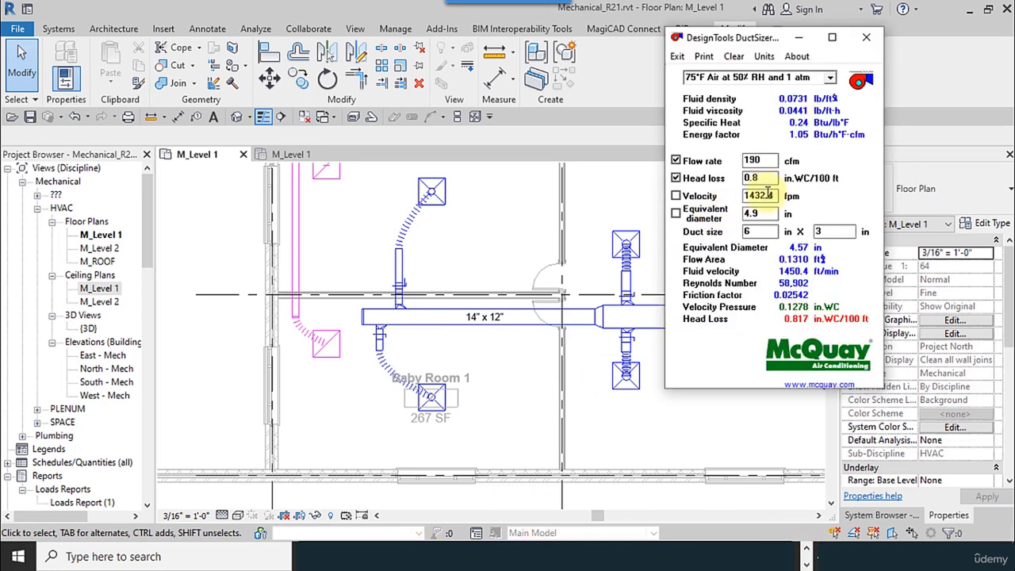
{"action": "double_click", "coordinate": [752, 160]}
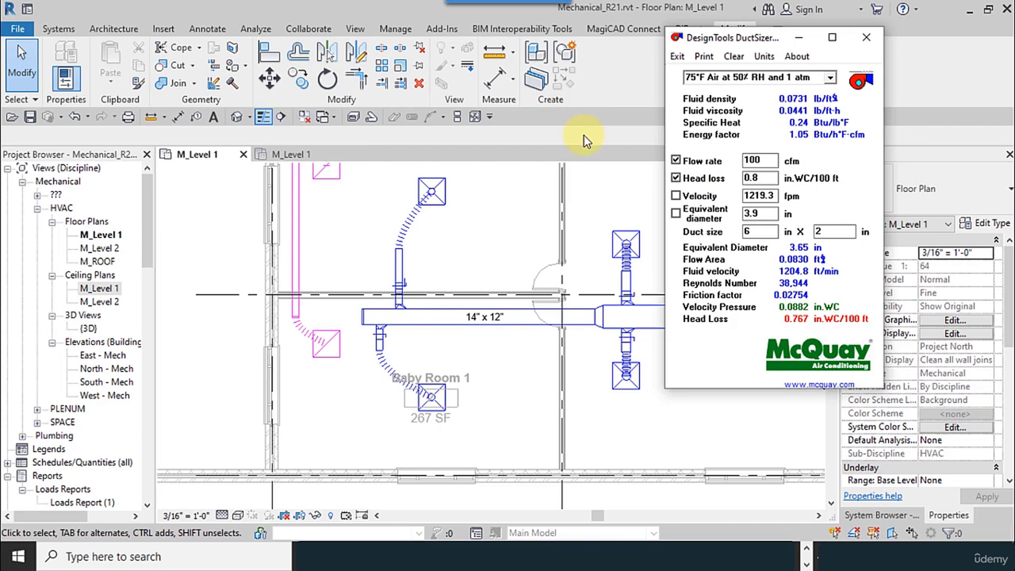
- Switch to Photos and examine the supply and return 24x24 diffuser neck and branch size schedule beside the model
{"action": "left_click", "coordinate": [540, 282]}
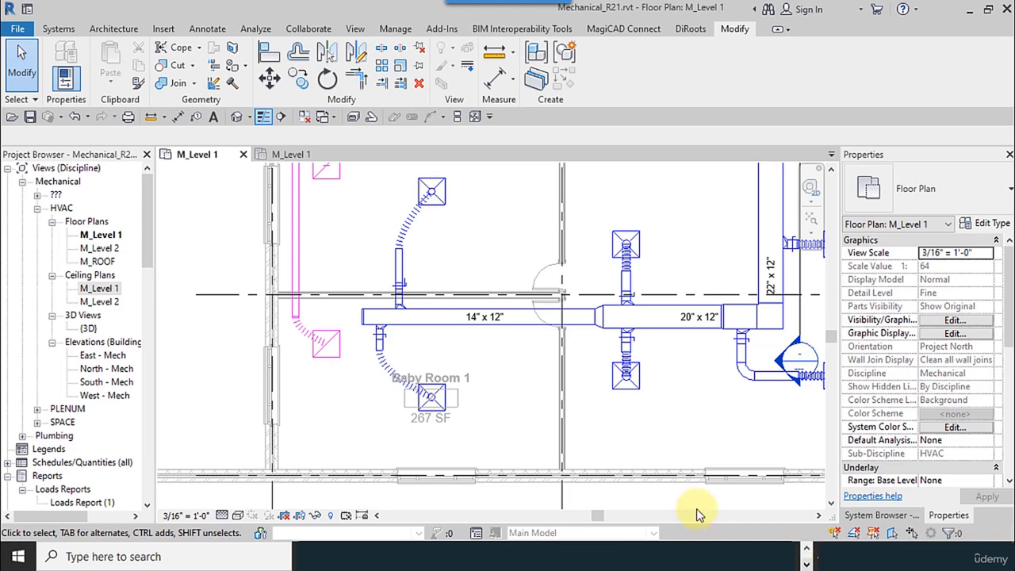
{"action": "middle_click_drag", "start_coordinate": [328, 193], "coordinate": [321, 261]}
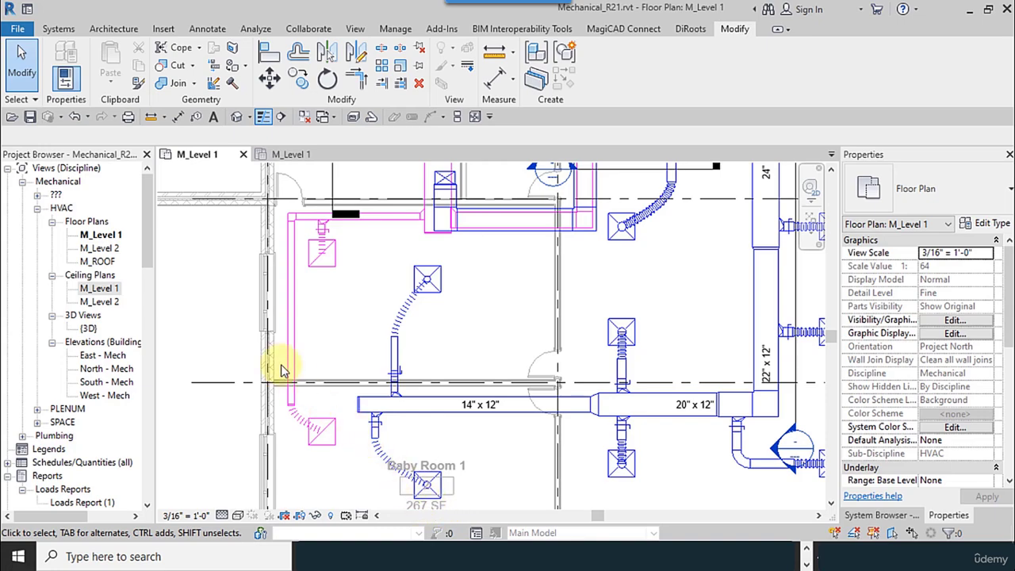
{"action": "left_click", "coordinate": [426, 549]}
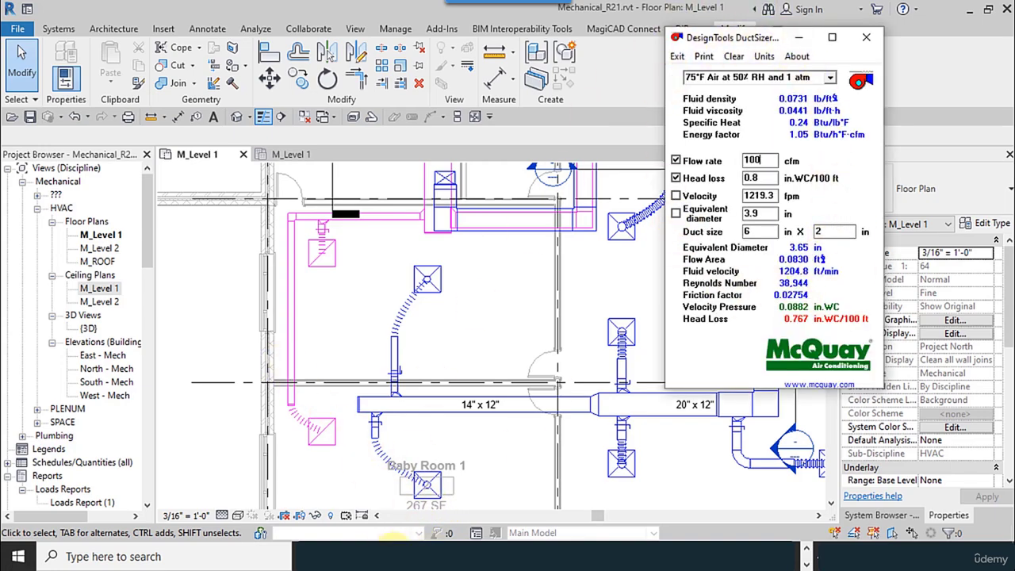
{"action": "left_click", "coordinate": [375, 476]}
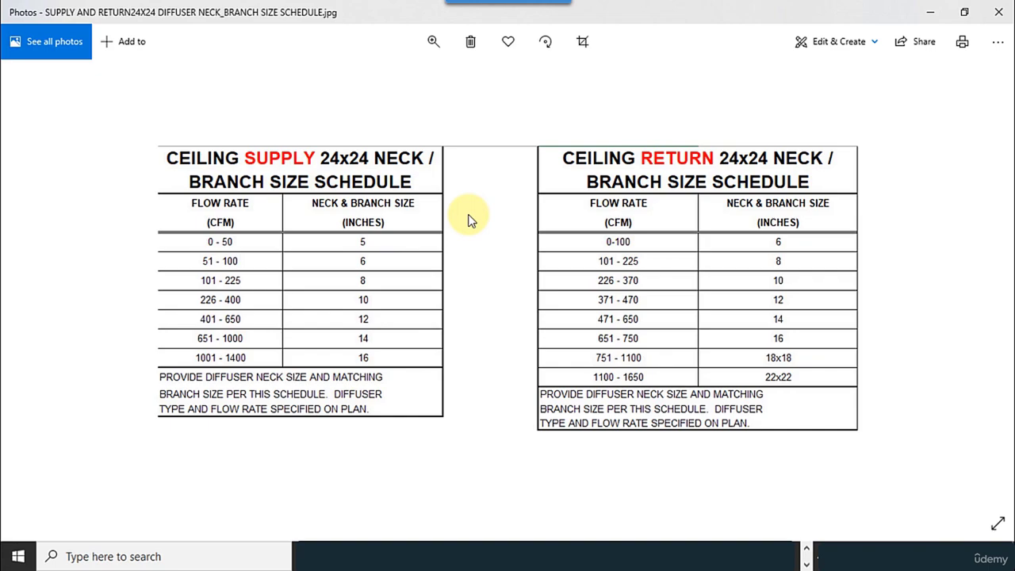
{"action": "double_click", "coordinate": [693, 13]}
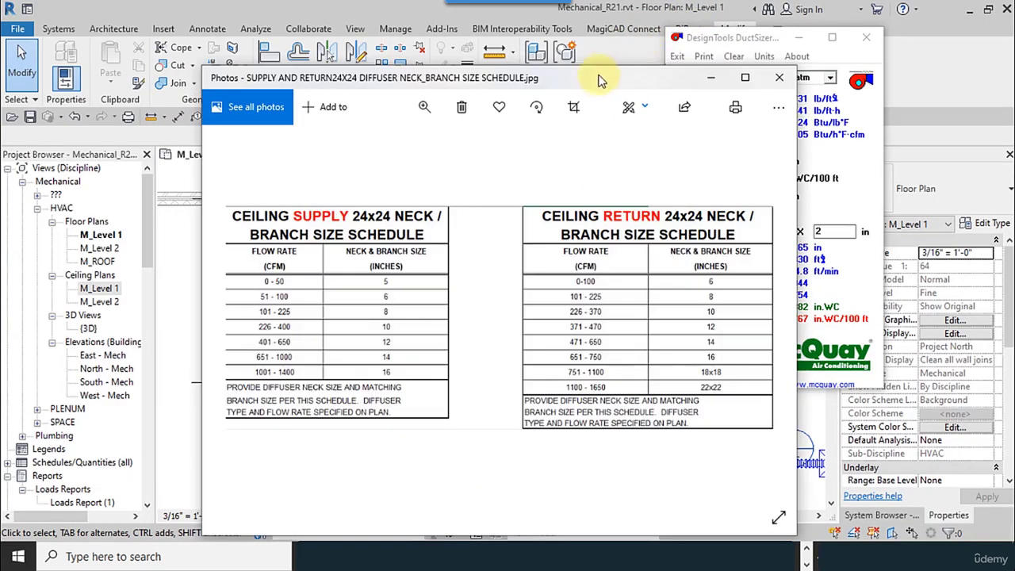
{"action": "left_click_drag", "start_coordinate": [599, 80], "coordinate": [690, 44]}
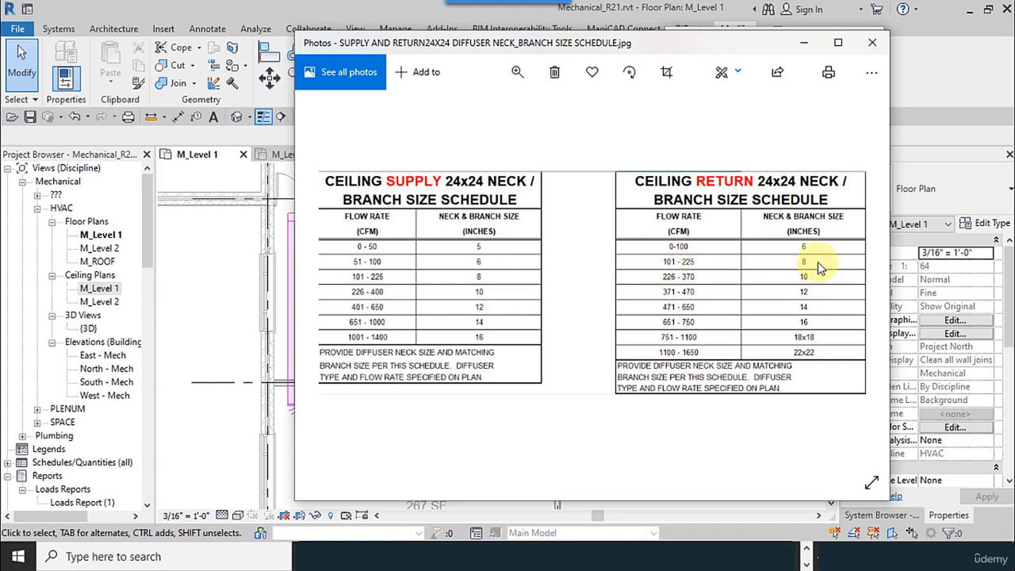
- Return to the Revit floor plan and change the lower return diffuser's type to PAR AA-08_24x24
{"action": "left_click", "coordinate": [907, 145]}
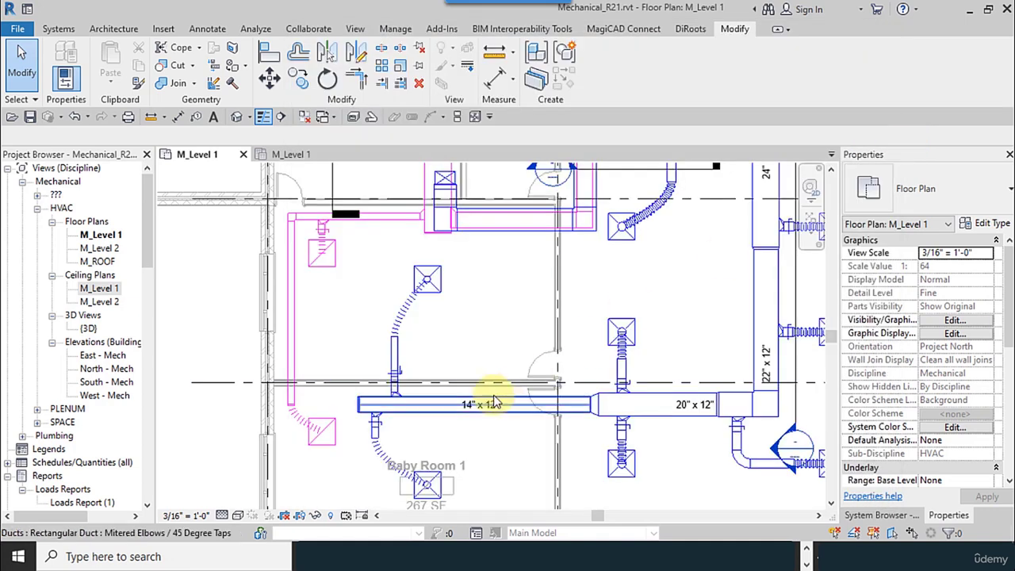
{"action": "middle_click_drag", "start_coordinate": [470, 330], "coordinate": [501, 260]}
{"action": "left_click", "coordinate": [387, 302]}
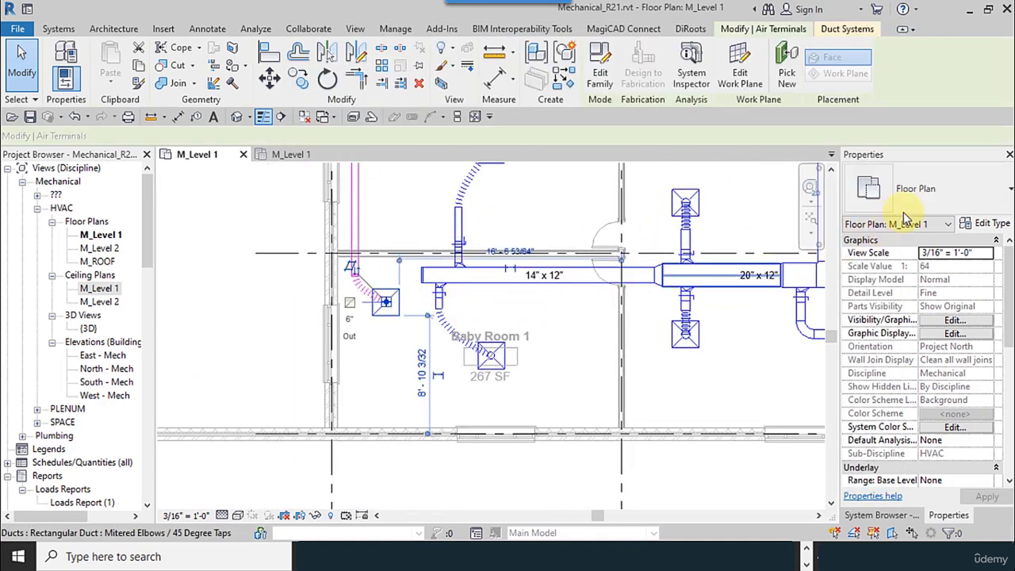
{"action": "scroll", "coordinate": [376, 360], "scroll_direction": "up", "scroll_amount": 3}
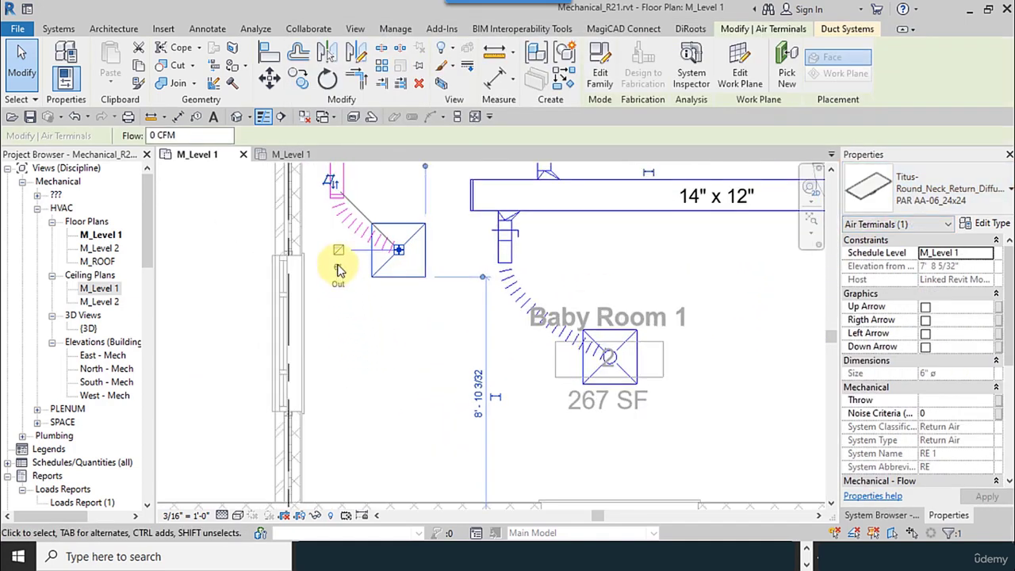
{"action": "left_click", "coordinate": [959, 192]}
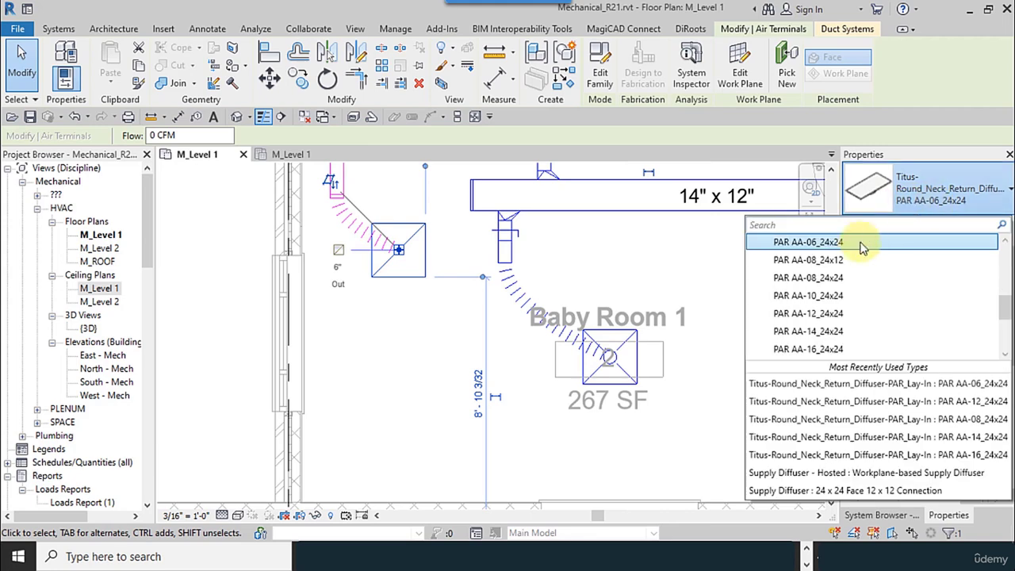
{"action": "left_click", "coordinate": [832, 277]}
- Set the diameter of the flex duct feeding the lower return diffuser to 8"
{"action": "middle_click_drag", "start_coordinate": [398, 347], "coordinate": [386, 465]}
{"action": "left_click", "coordinate": [390, 298]}
{"action": "middle_click_drag", "start_coordinate": [390, 299], "coordinate": [363, 347]}
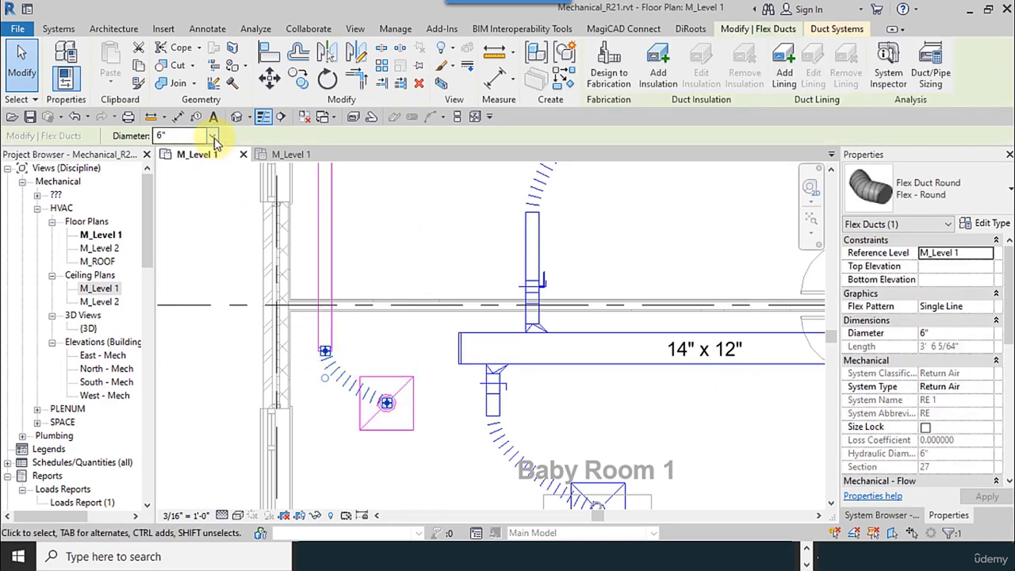
{"action": "left_click", "coordinate": [213, 136]}
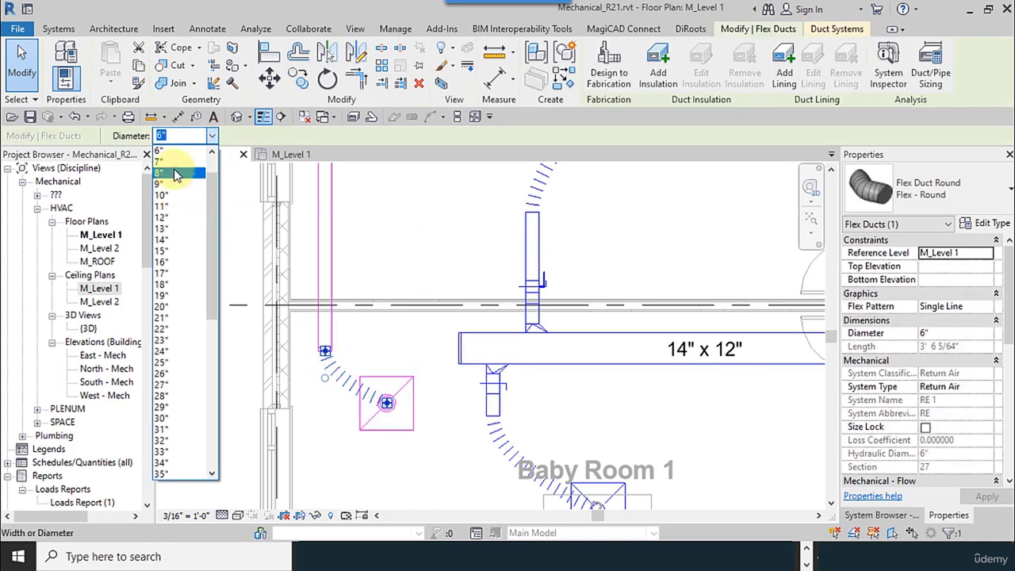
{"action": "left_click", "coordinate": [176, 173]}
{"action": "left_click", "coordinate": [372, 238]}
- Examine the return duct run, its two diffusers and the transition between the vertical duct and the lower flex duct
{"action": "middle_click_drag", "start_coordinate": [389, 228], "coordinate": [365, 409]}
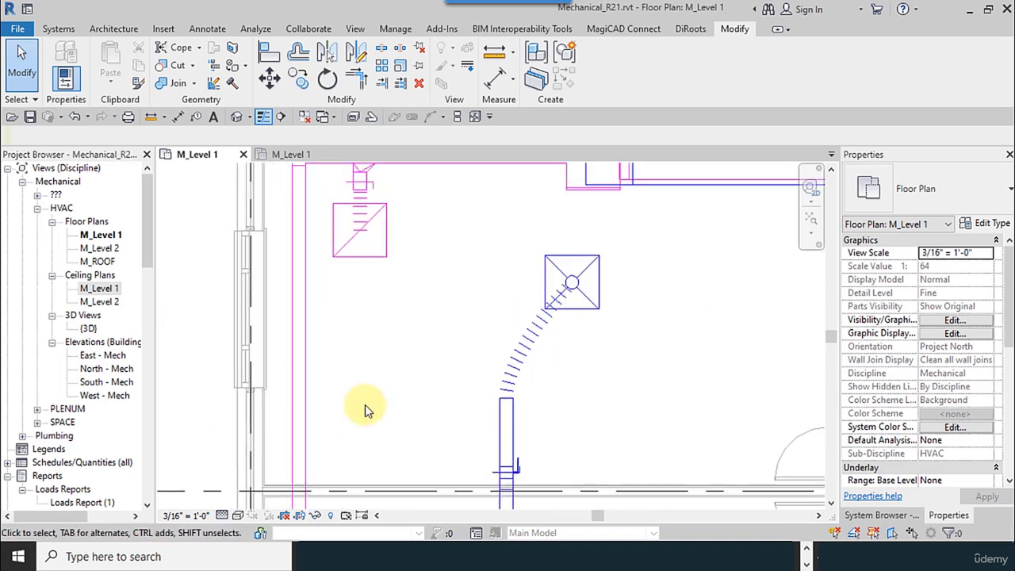
{"action": "scroll", "coordinate": [373, 351], "scroll_direction": "down", "scroll_amount": 2}
{"action": "middle_click_drag", "start_coordinate": [387, 364], "coordinate": [387, 320]}
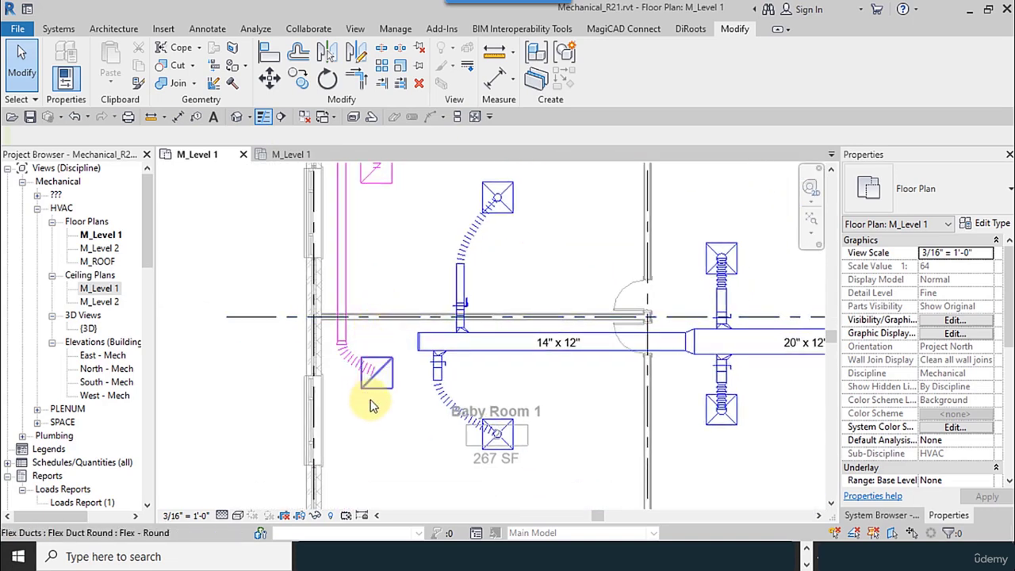
{"action": "scroll", "coordinate": [394, 416], "scroll_direction": "down", "scroll_amount": 2}
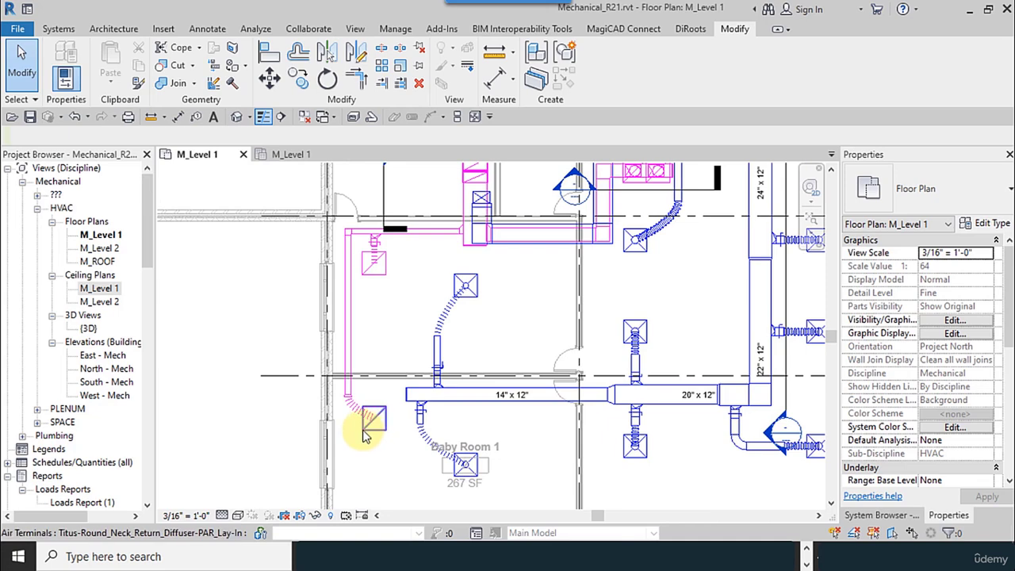
{"action": "scroll", "coordinate": [358, 420], "scroll_direction": "up", "scroll_amount": 2}
{"action": "scroll", "coordinate": [375, 354], "scroll_direction": "down", "scroll_amount": 3}
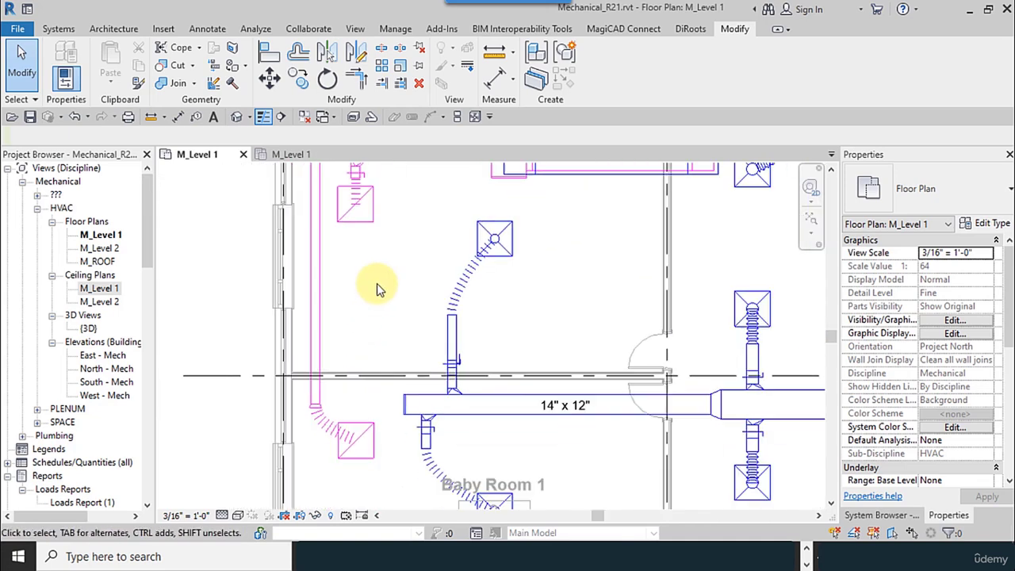
{"action": "scroll", "coordinate": [373, 283], "scroll_direction": "up", "scroll_amount": 2}
{"action": "scroll", "coordinate": [362, 353], "scroll_direction": "up", "scroll_amount": 4}
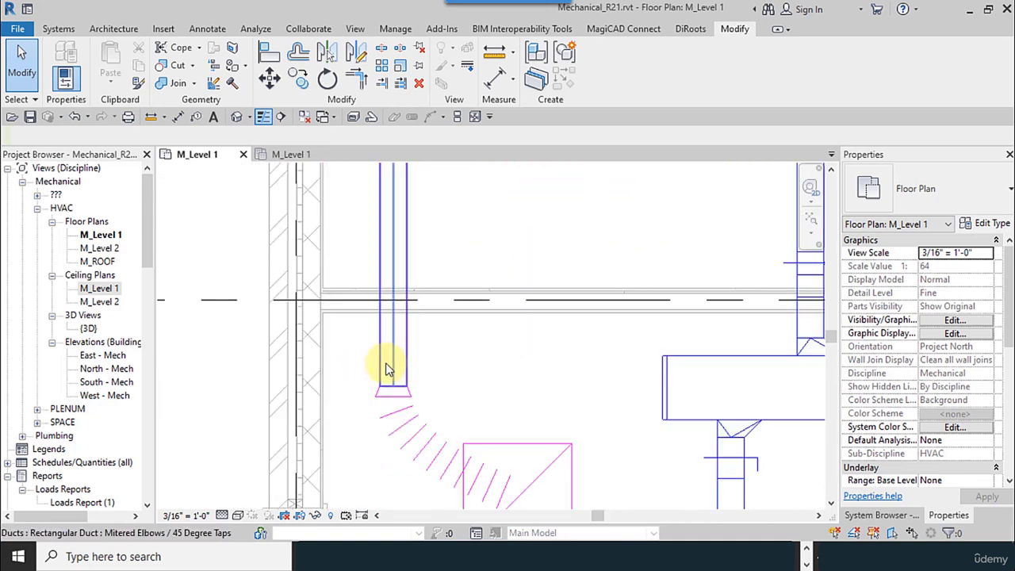
{"action": "scroll", "coordinate": [370, 362], "scroll_direction": "down", "scroll_amount": 4}
{"action": "middle_click_drag", "start_coordinate": [415, 341], "coordinate": [397, 365]}
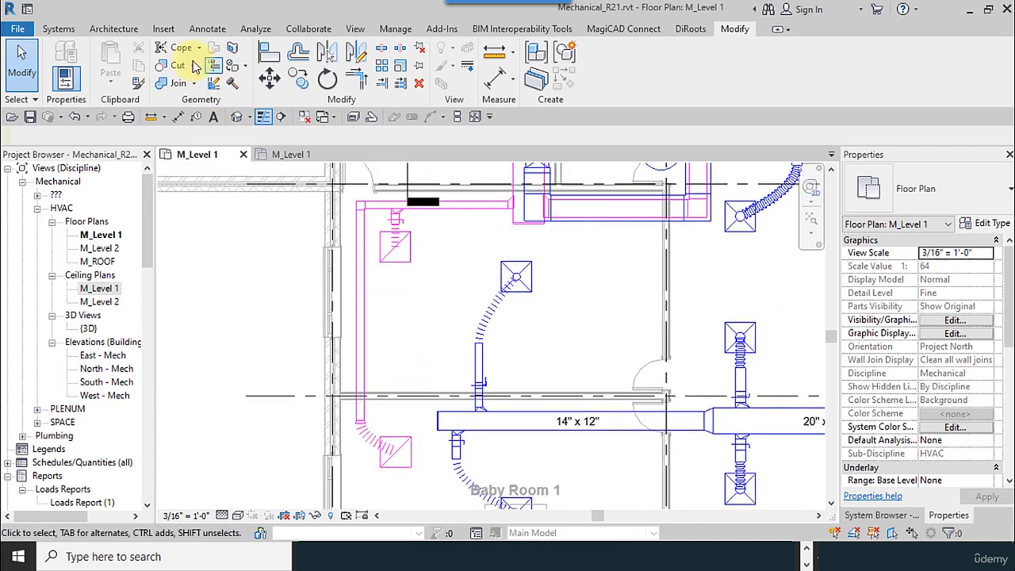
- Place a Damper - Balancing - Rectangular duct accessory on the vertical return duct, just above its flex duct connection
{"action": "left_click", "coordinate": [58, 28]}
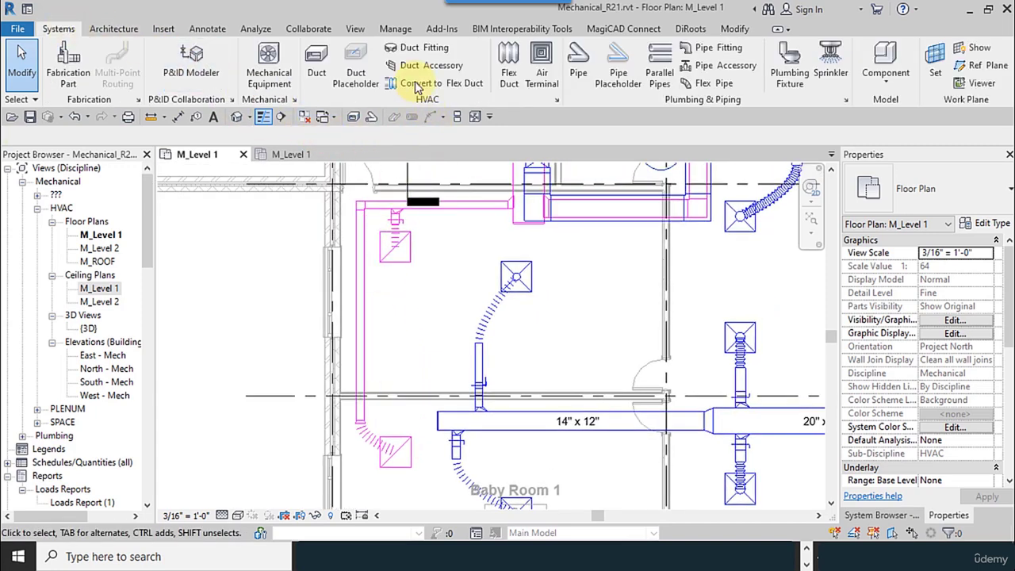
{"action": "left_click", "coordinate": [432, 63]}
{"action": "scroll", "coordinate": [386, 403], "scroll_direction": "up", "scroll_amount": 2}
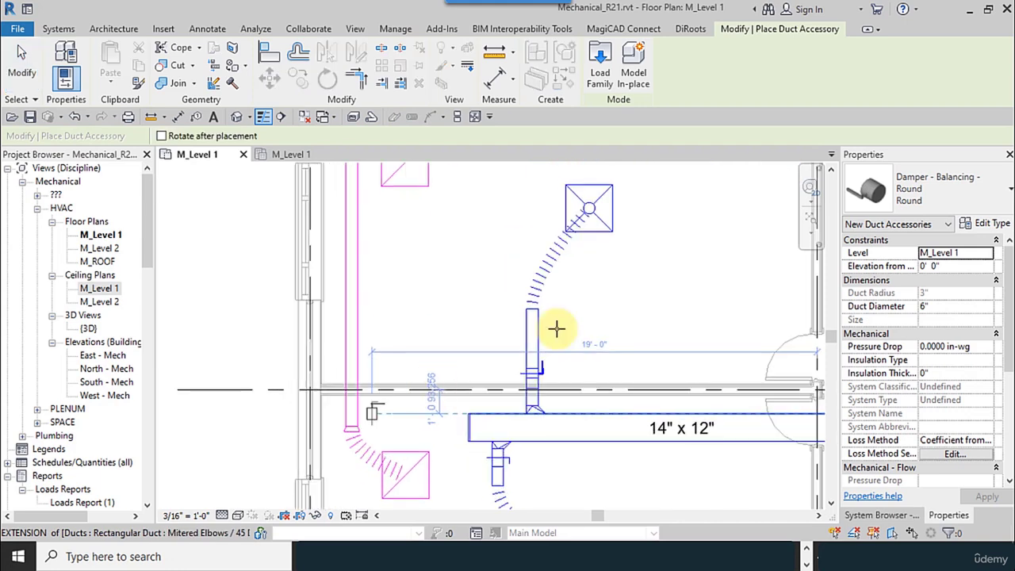
{"action": "left_click", "coordinate": [932, 197]}
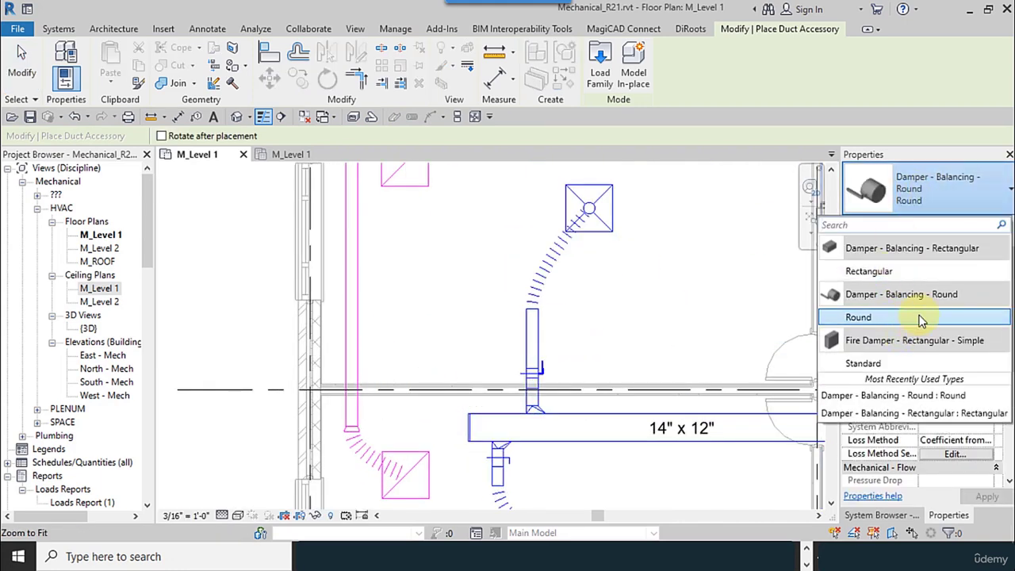
{"action": "left_click", "coordinate": [913, 273]}
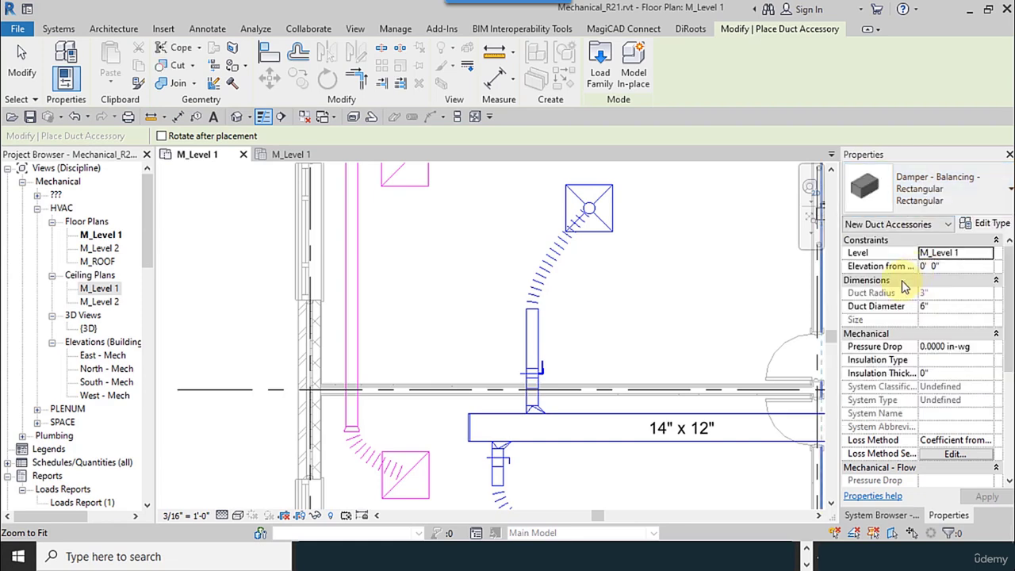
{"action": "left_click", "coordinate": [357, 405]}
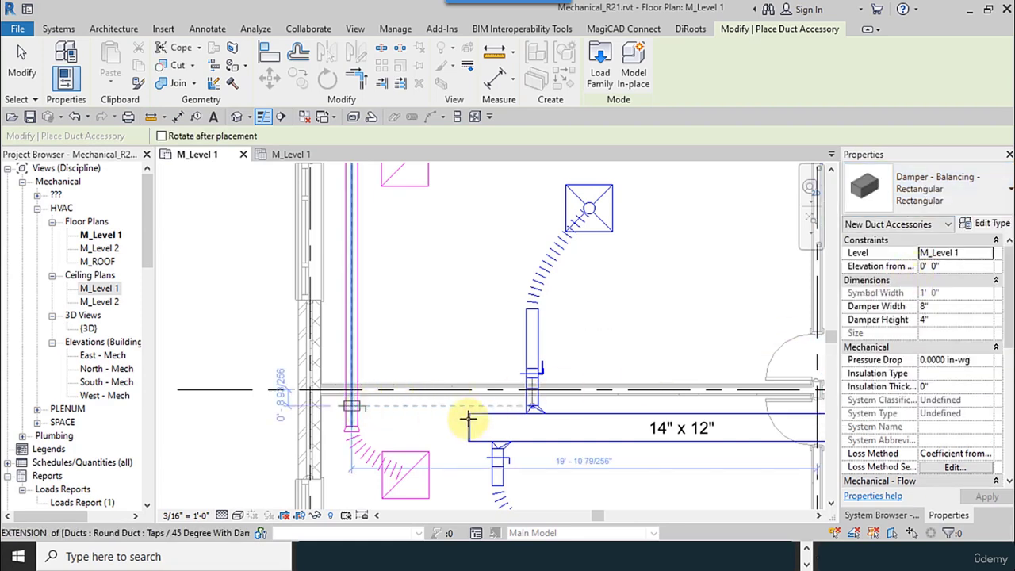
{"action": "left_click", "coordinate": [22, 65]}
- Align the lower supply branch duct in Baby Room 1 with the centerline of the upper supply branch
{"action": "middle_click_drag", "start_coordinate": [440, 351], "coordinate": [405, 352]}
{"action": "scroll", "coordinate": [394, 467], "scroll_direction": "down", "scroll_amount": 1}
{"action": "scroll", "coordinate": [394, 473], "scroll_direction": "down", "scroll_amount": 2}
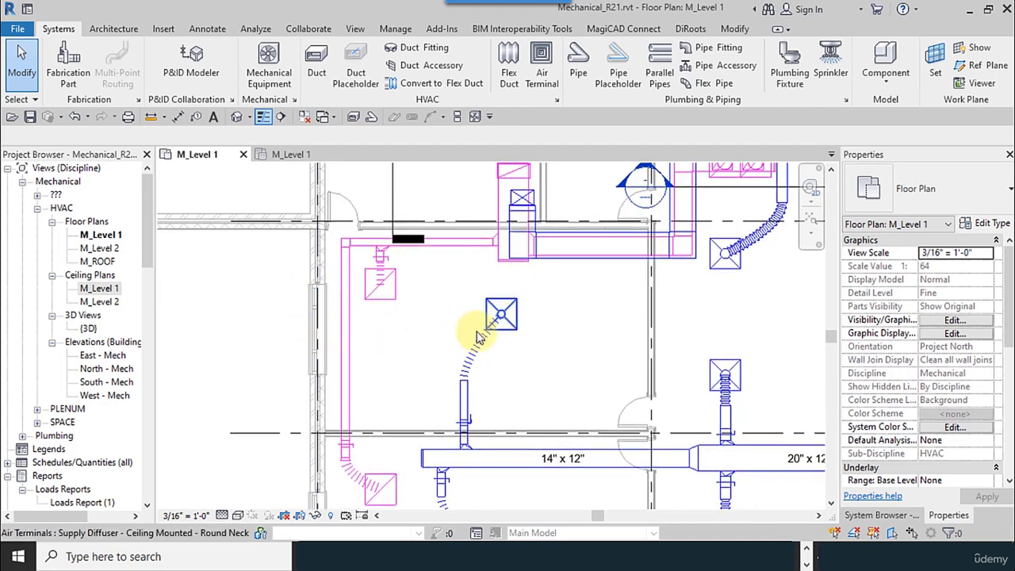
{"action": "middle_click_drag", "start_coordinate": [469, 333], "coordinate": [449, 305]}
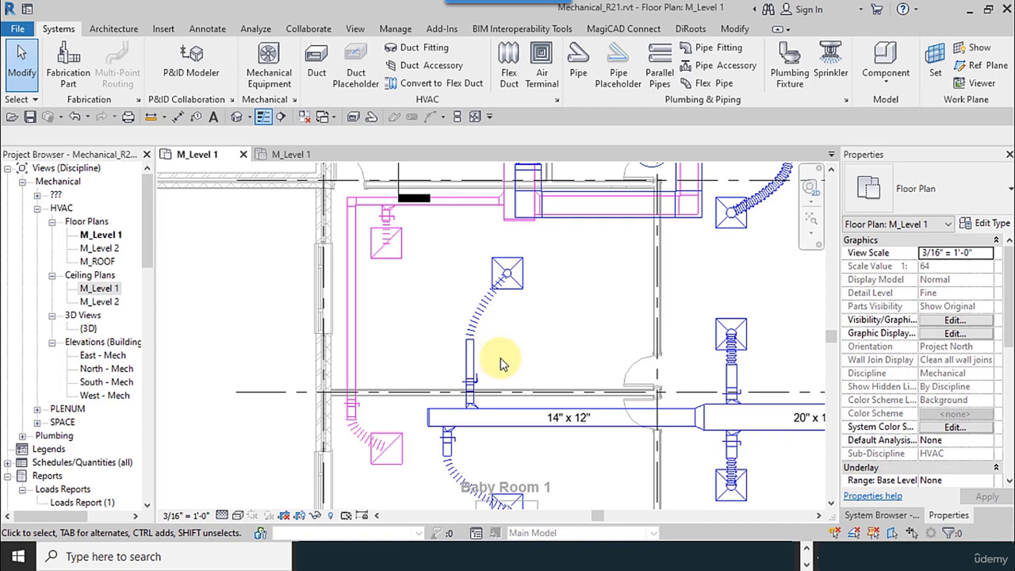
{"action": "middle_click_drag", "start_coordinate": [511, 358], "coordinate": [460, 274]}
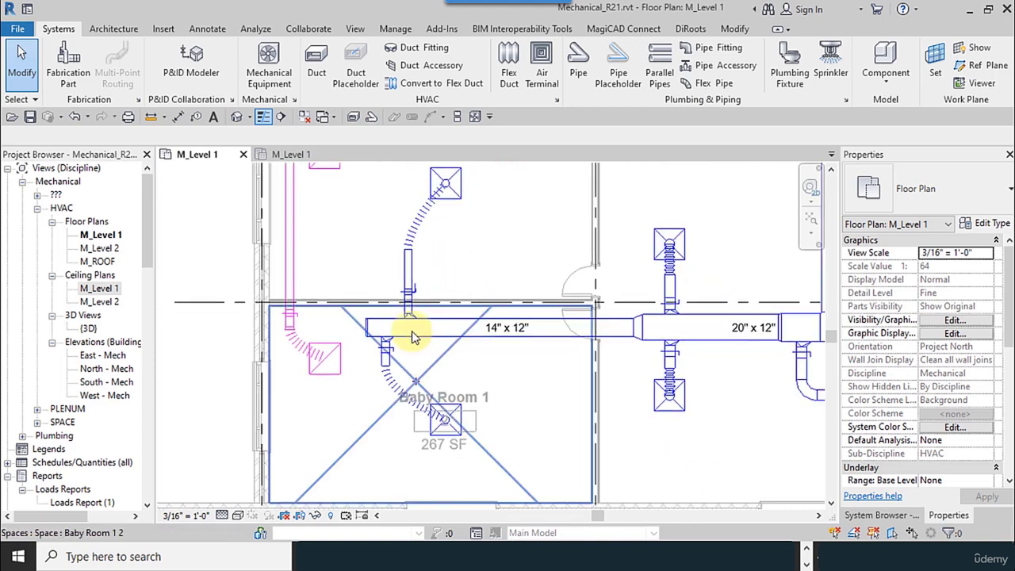
{"action": "left_click", "coordinate": [735, 31]}
{"action": "left_click", "coordinate": [270, 53]}
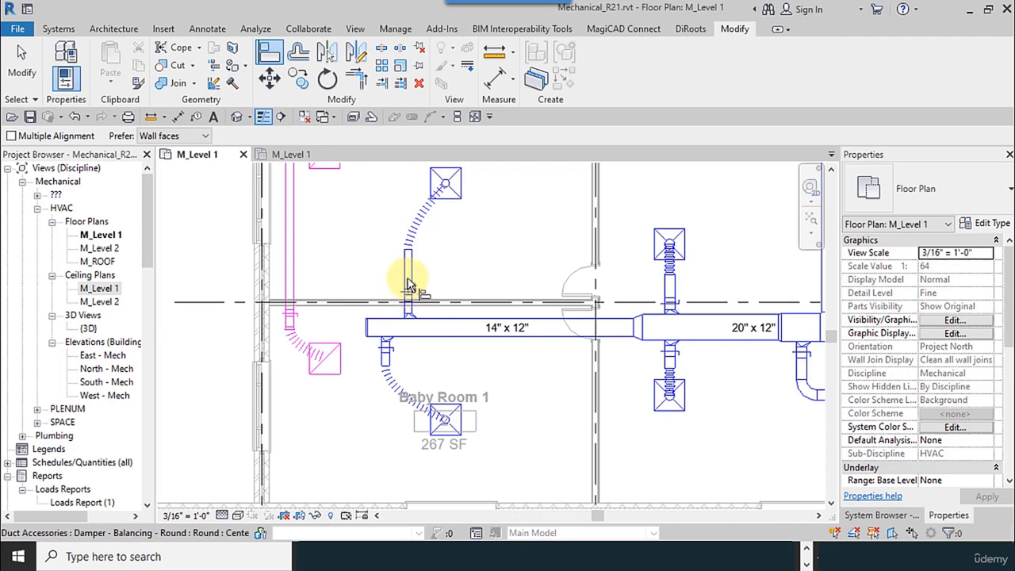
{"action": "left_click", "coordinate": [409, 281]}
{"action": "left_click", "coordinate": [386, 355]}
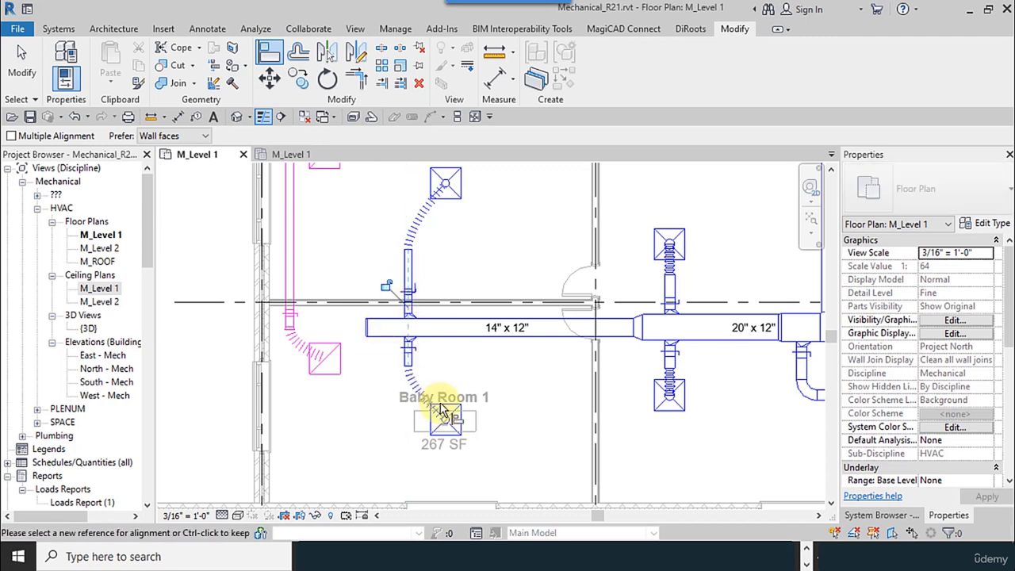
{"action": "left_click", "coordinate": [20, 67]}
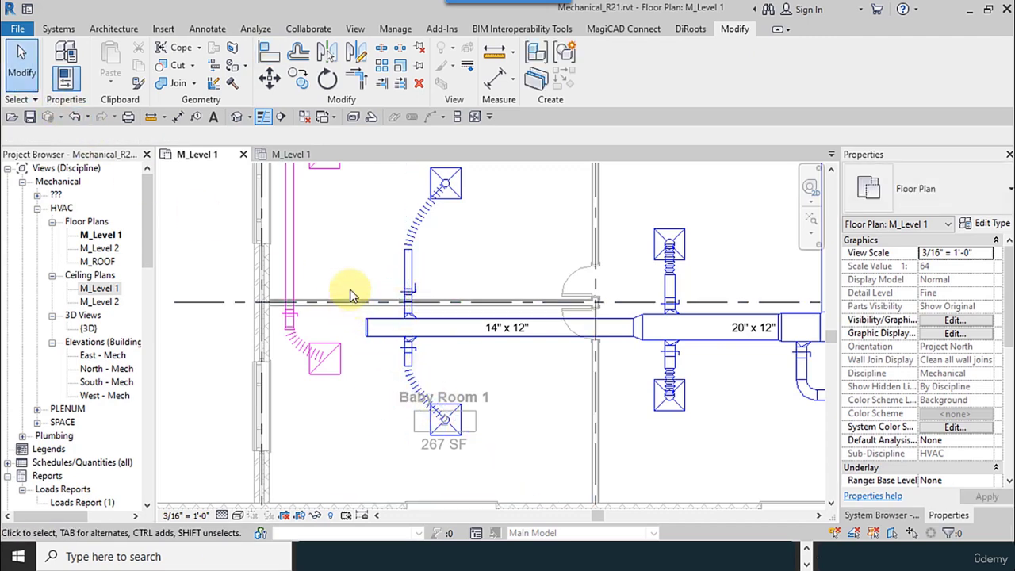
{"action": "left_click_drag", "start_coordinate": [350, 288], "coordinate": [388, 376]}
{"action": "key", "text": "Escape"}
- Move the upper supply branch along the 14" x 12" duct to 6'-6" from the right-hand wall gridline and align the lower branch with it
{"action": "scroll", "coordinate": [426, 321], "scroll_direction": "up", "scroll_amount": 1}
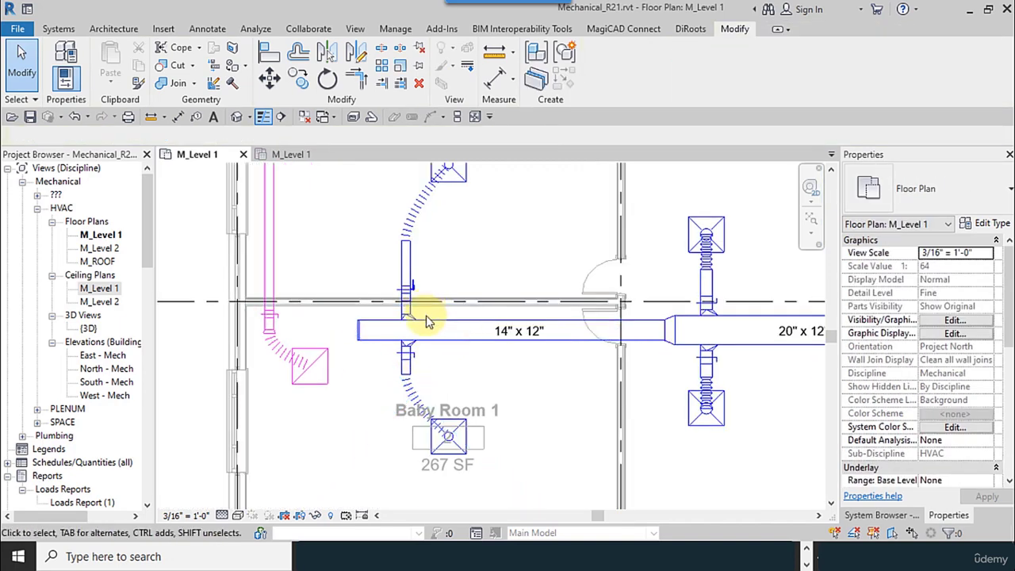
{"action": "middle_click_drag", "start_coordinate": [481, 316], "coordinate": [421, 328]}
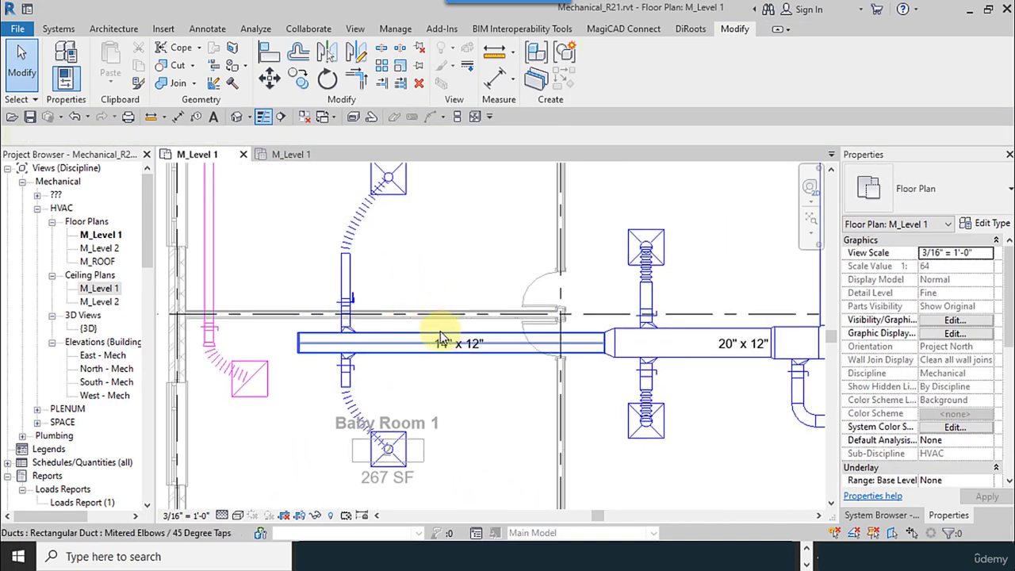
{"action": "left_click", "coordinate": [354, 291]}
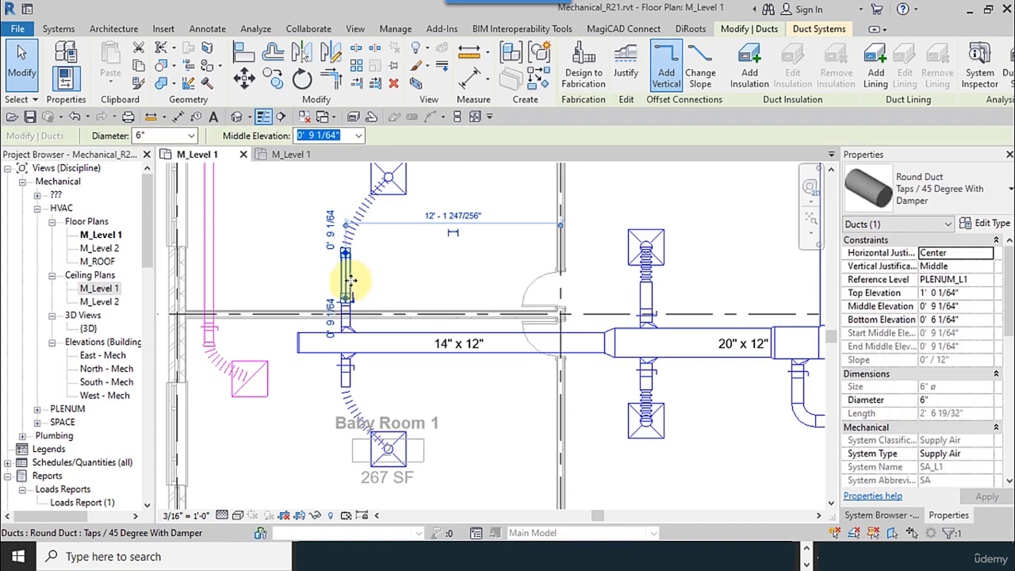
{"action": "left_click_drag", "start_coordinate": [351, 286], "coordinate": [448, 291]}
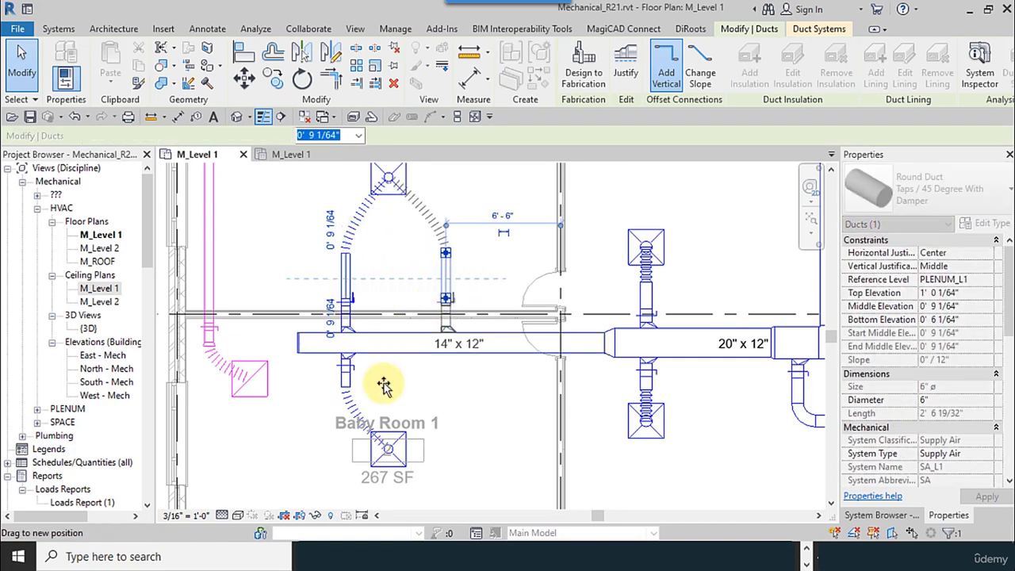
{"action": "left_click", "coordinate": [444, 366]}
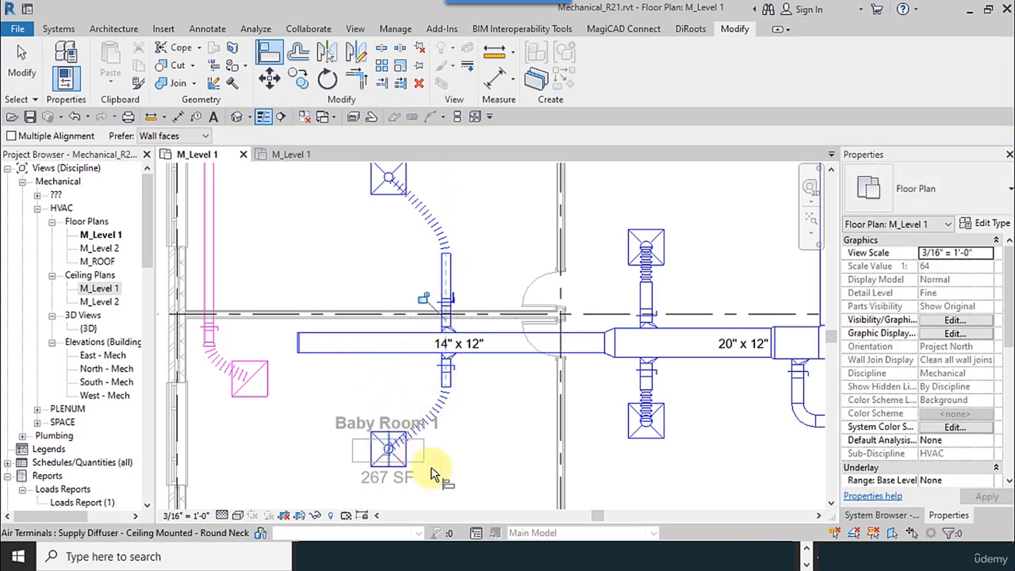
{"action": "left_click", "coordinate": [22, 63]}
- Shorten the 14" x 12" supply duct by moving its end cap to just beyond the two aligned branches
{"action": "left_click_drag", "start_coordinate": [257, 280], "coordinate": [349, 397]}
{"action": "scroll", "coordinate": [306, 344], "scroll_direction": "up", "scroll_amount": 5}
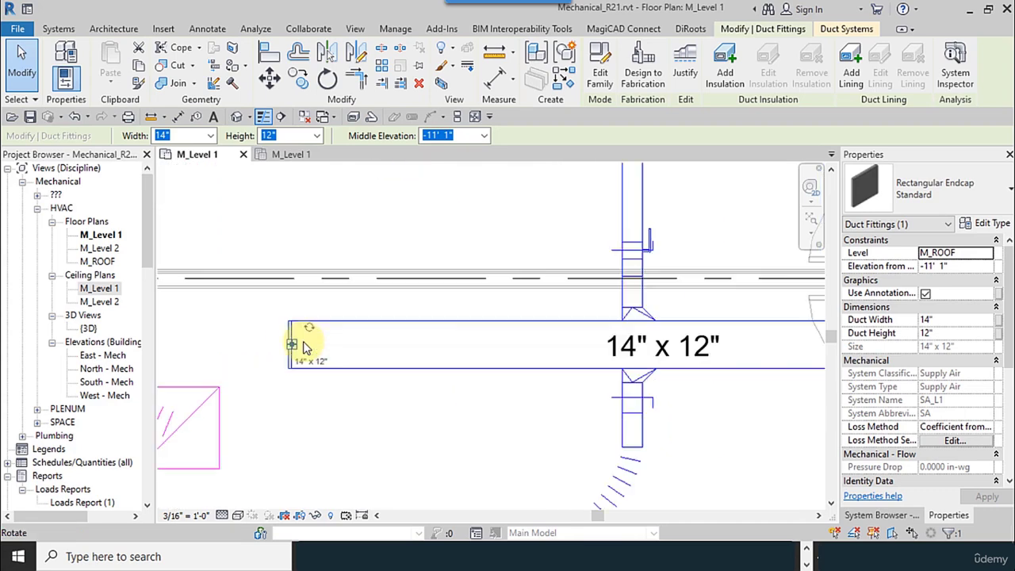
{"action": "left_click_drag", "start_coordinate": [284, 325], "coordinate": [687, 333]}
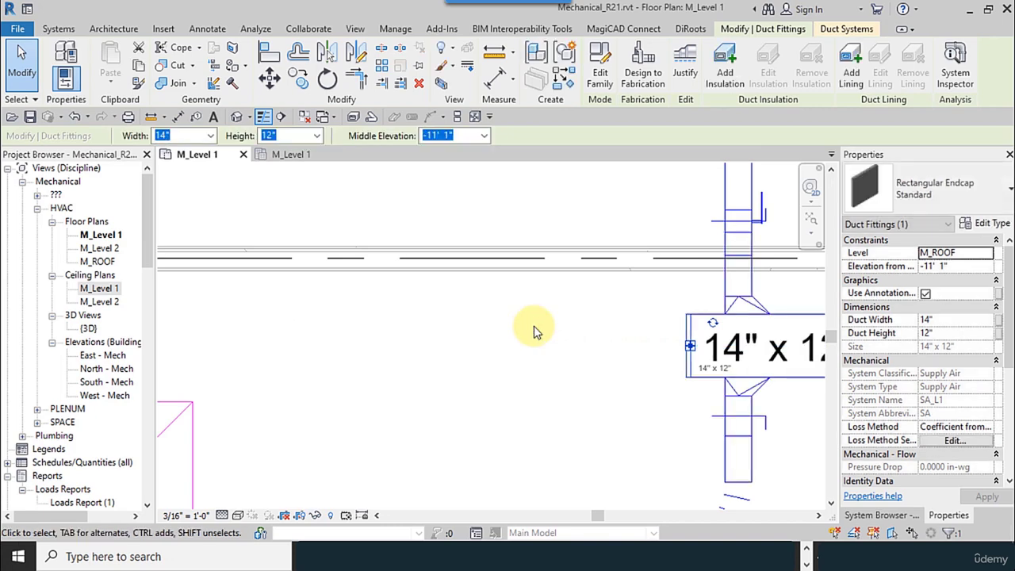
{"action": "key", "text": "Escape"}
- Examine the shortened supply duct, its aligned branches and the flex connections around Baby Room 1
{"action": "scroll", "coordinate": [545, 410], "scroll_direction": "down", "scroll_amount": 5}
{"action": "scroll", "coordinate": [573, 385], "scroll_direction": "up", "scroll_amount": 3}
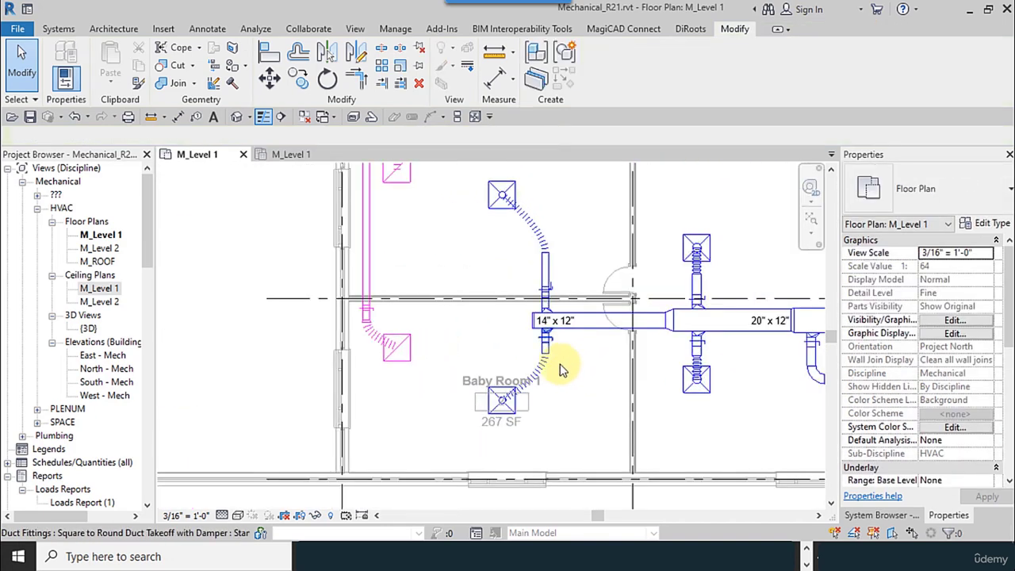
{"action": "scroll", "coordinate": [555, 333], "scroll_direction": "up", "scroll_amount": 3}
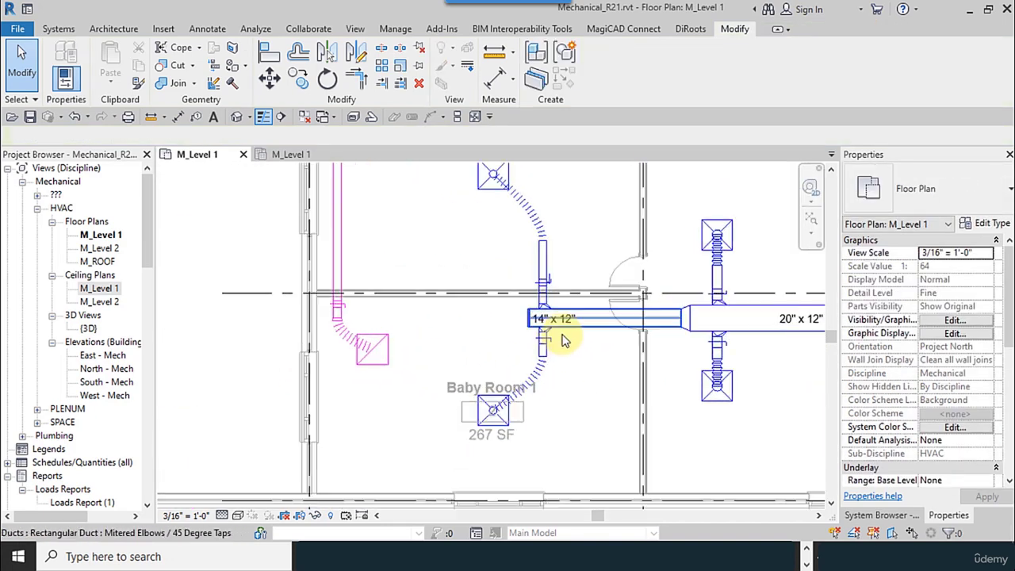
{"action": "scroll", "coordinate": [388, 383], "scroll_direction": "down", "scroll_amount": 3}
{"action": "middle_click_drag", "start_coordinate": [389, 383], "coordinate": [422, 421]}
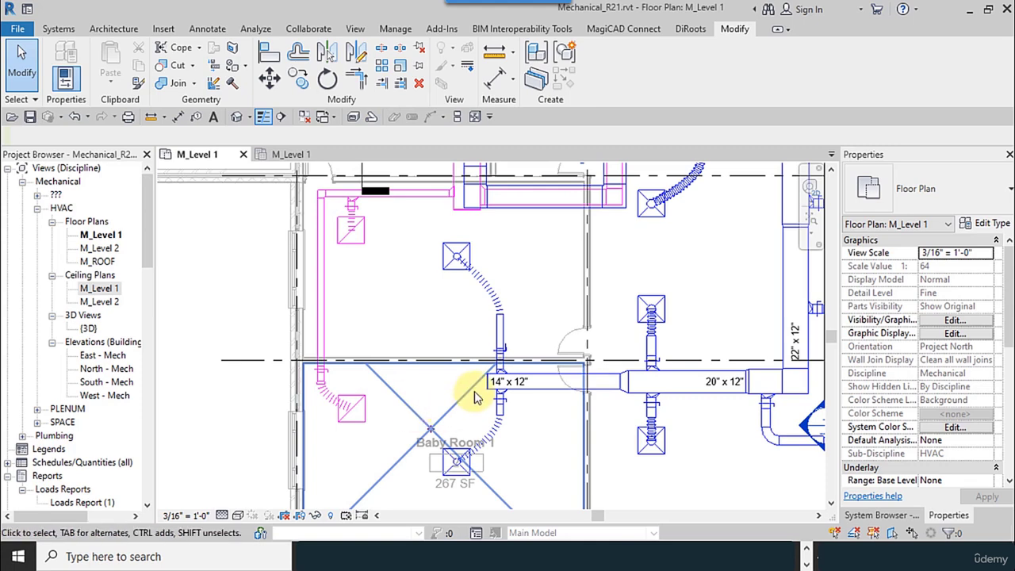
{"action": "scroll", "coordinate": [476, 346], "scroll_direction": "up", "scroll_amount": 4}
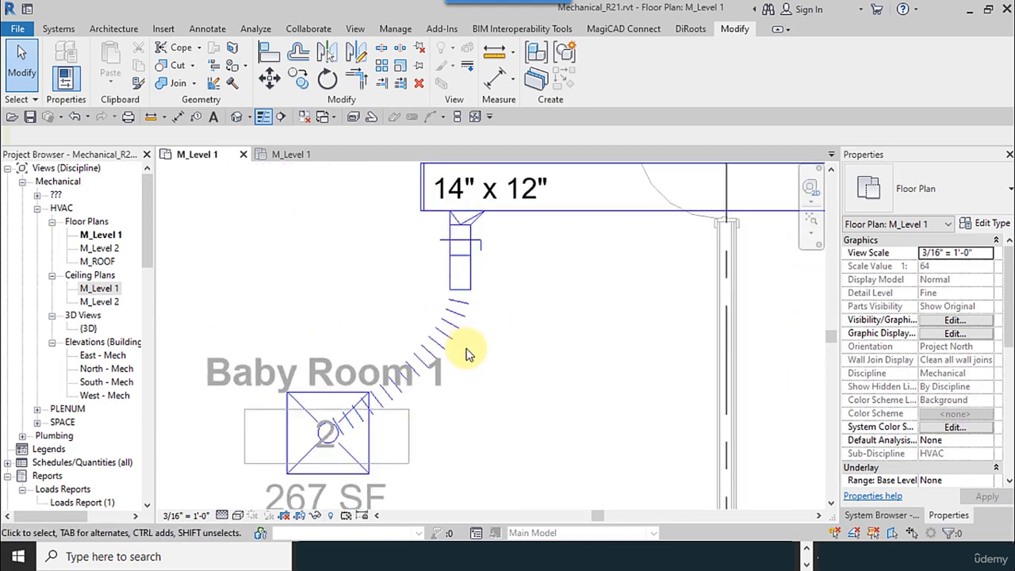
{"action": "scroll", "coordinate": [376, 447], "scroll_direction": "down", "scroll_amount": 4}
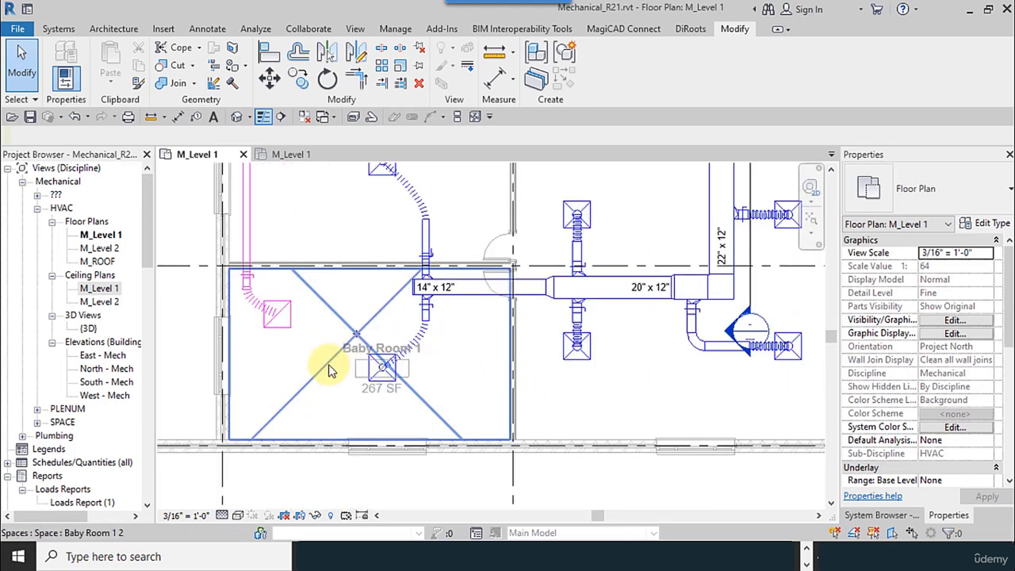
- Check Baby Room 1's specified supply airflow and look up the matching neck and branch size in the ceiling supply schedule
{"action": "left_click", "coordinate": [333, 371]}
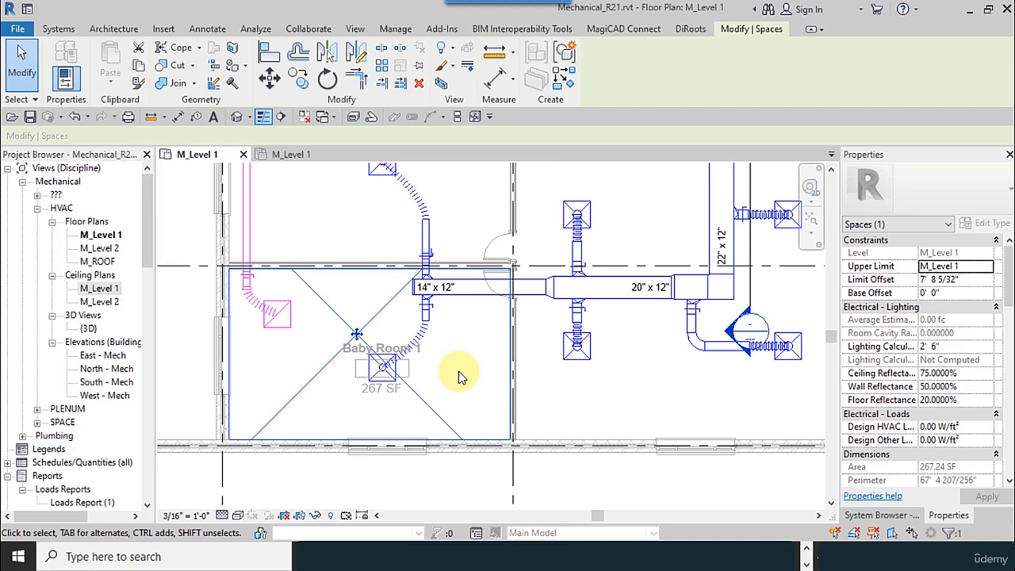
{"action": "scroll", "coordinate": [943, 436], "scroll_direction": "down", "scroll_amount": 4}
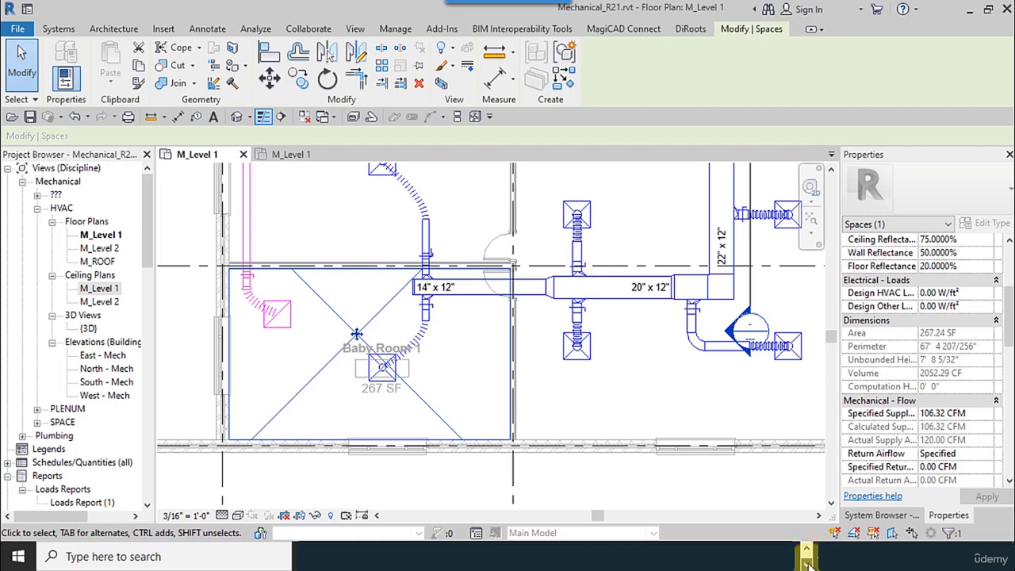
{"action": "left_click", "coordinate": [394, 555]}
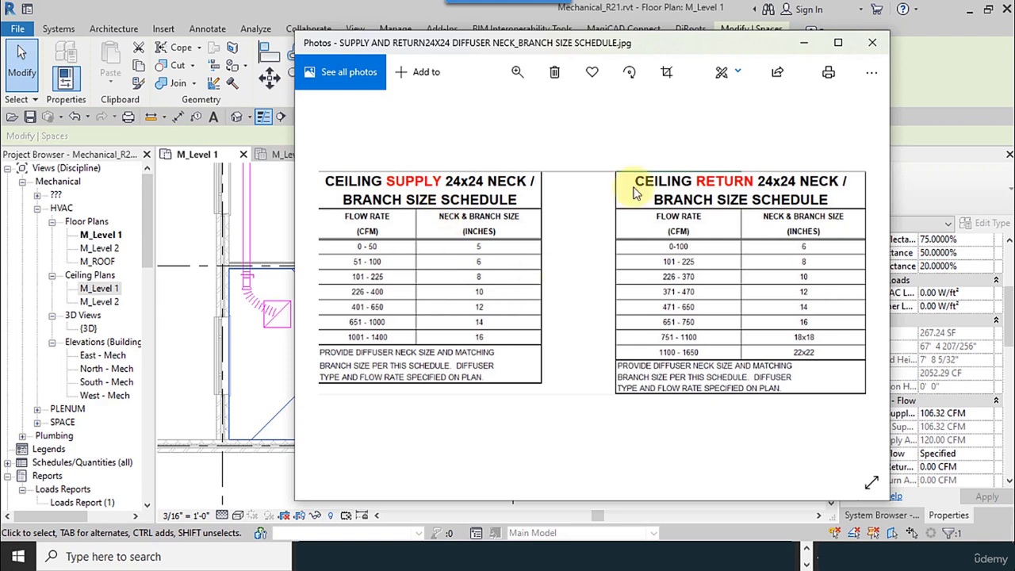
{"action": "left_click", "coordinate": [960, 116]}
{"action": "key", "text": "Escape"}
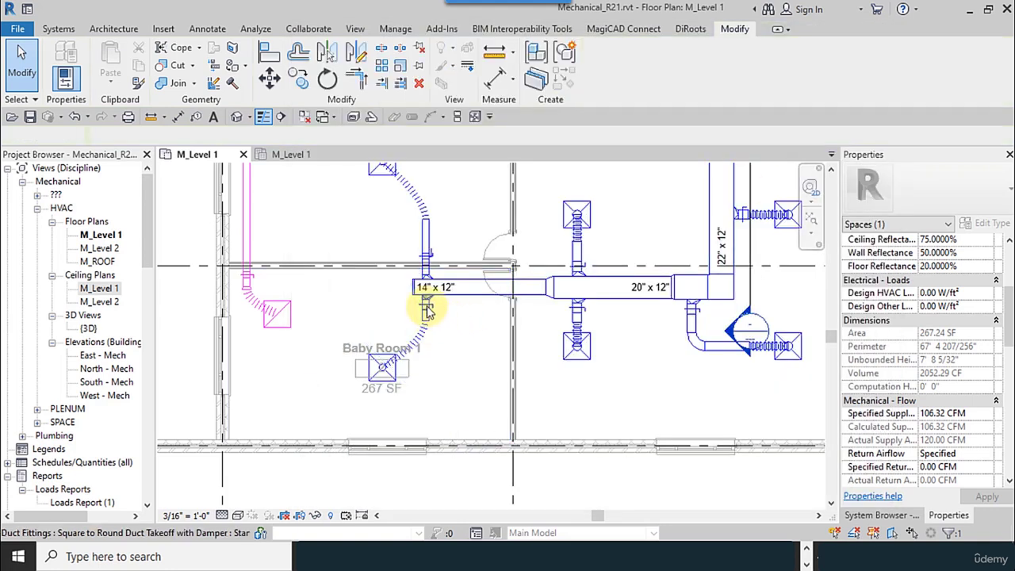
- Set the diameter of the lower supply branch duct and its flex duct in Baby Room 1 to 8"
{"action": "scroll", "coordinate": [447, 324], "scroll_direction": "up", "scroll_amount": 4}
{"action": "left_click", "coordinate": [420, 375]}
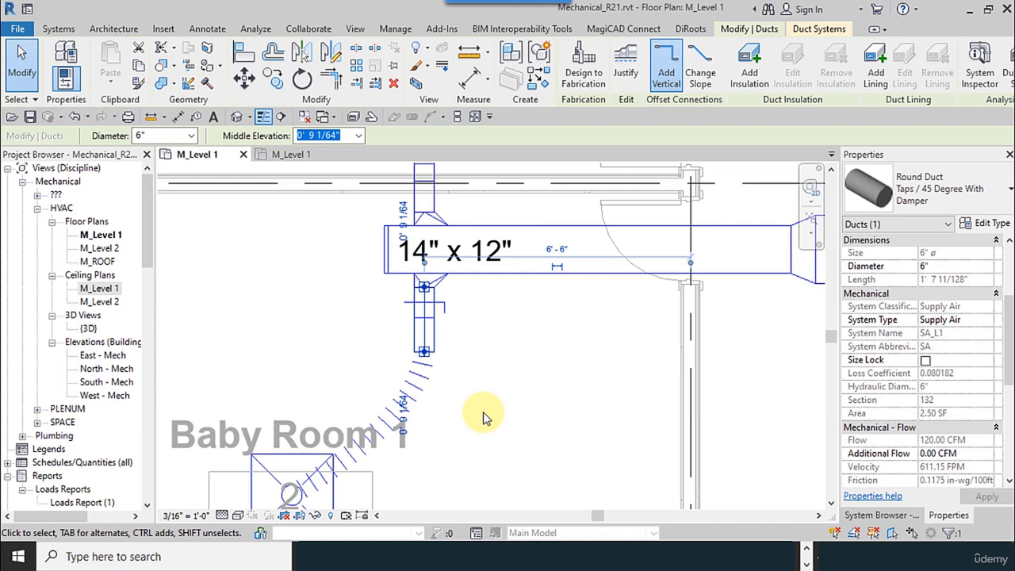
{"action": "left_click", "coordinate": [431, 380], "text": "ctrl"}
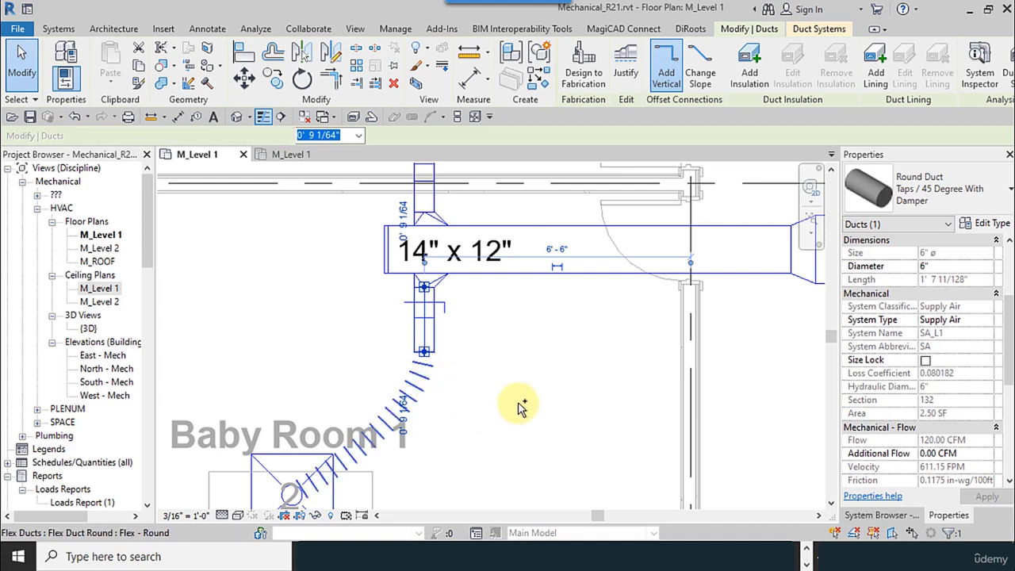
{"action": "left_click", "coordinate": [219, 137]}
{"action": "left_click", "coordinate": [179, 173]}
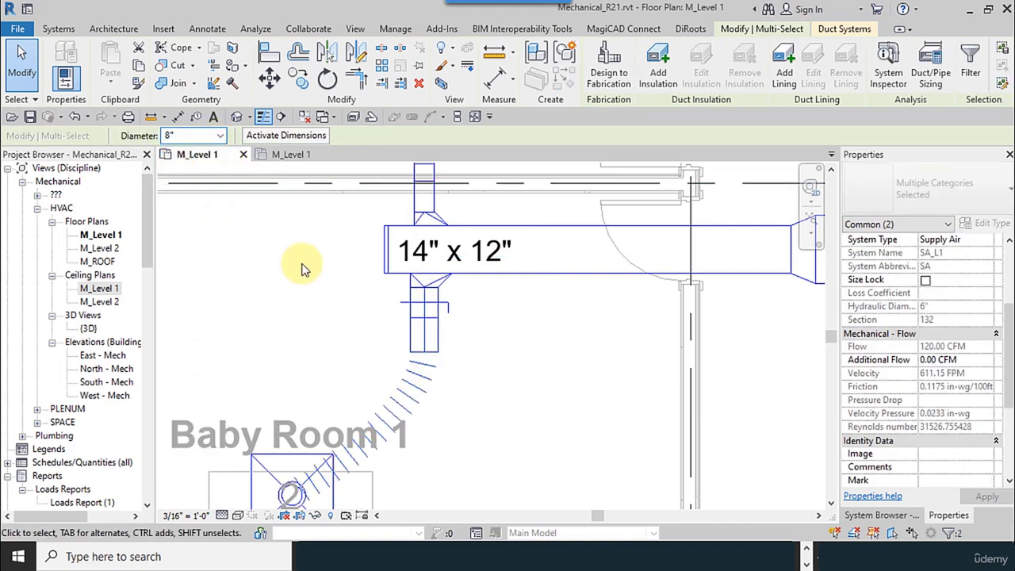
{"action": "left_click", "coordinate": [301, 267]}
- Set the neck size of the Baby Room 1 supply diffuser to 8"
{"action": "middle_click_drag", "start_coordinate": [288, 308], "coordinate": [400, 198]}
{"action": "left_click", "coordinate": [444, 423]}
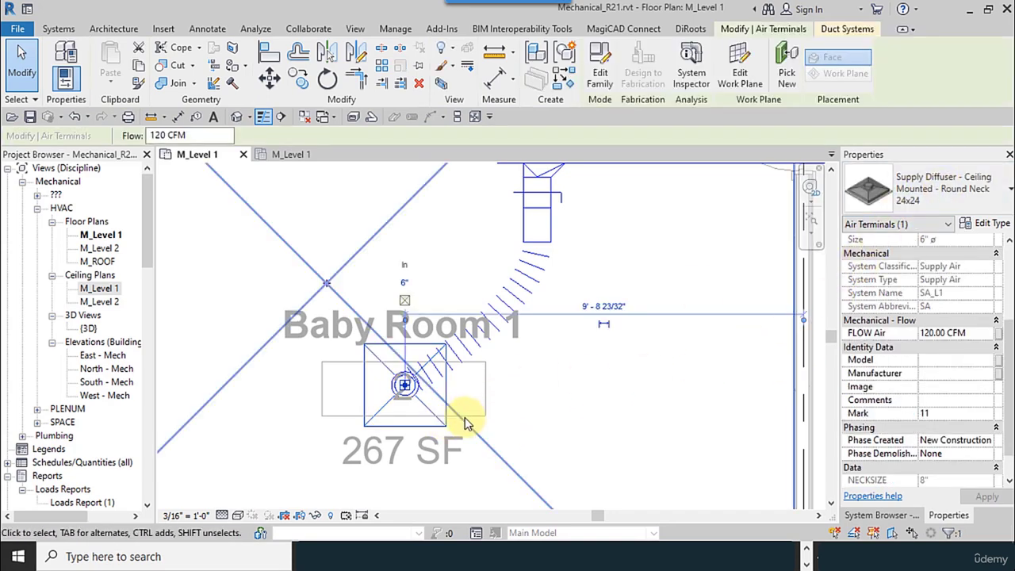
{"action": "left_click", "coordinate": [404, 283]}
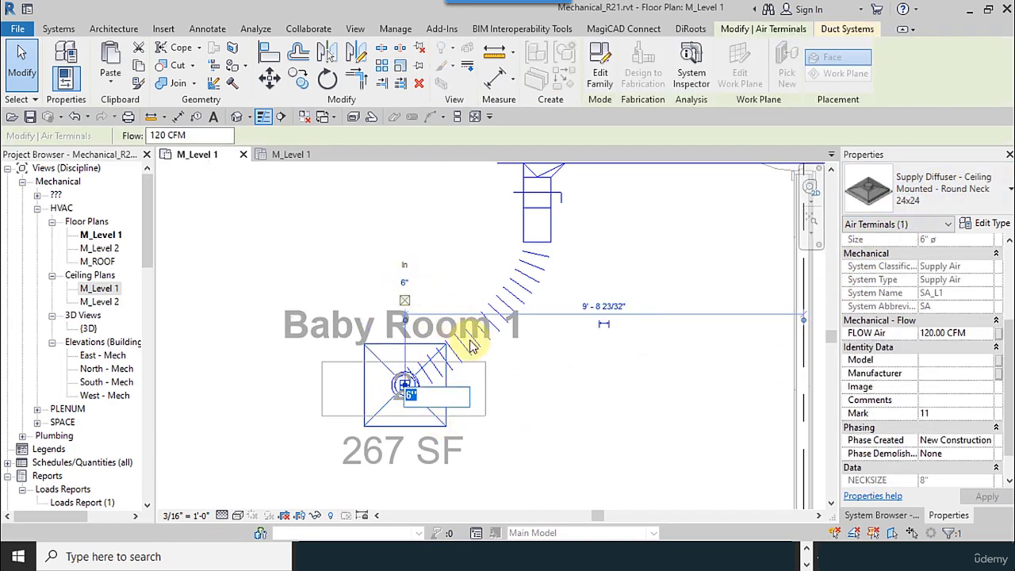
{"action": "type", "text": "8"}
{"action": "left_click", "coordinate": [573, 407]}
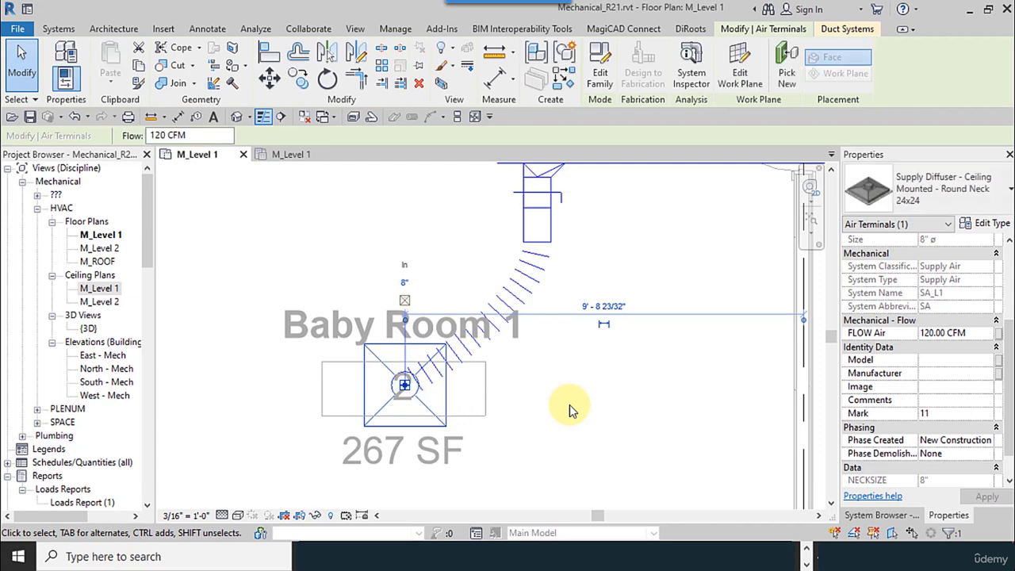
- Move the Baby Room 1 space tag down and to the left, clear of the supply diffuser and flex duct
{"action": "scroll", "coordinate": [526, 402], "scroll_direction": "down", "scroll_amount": 3}
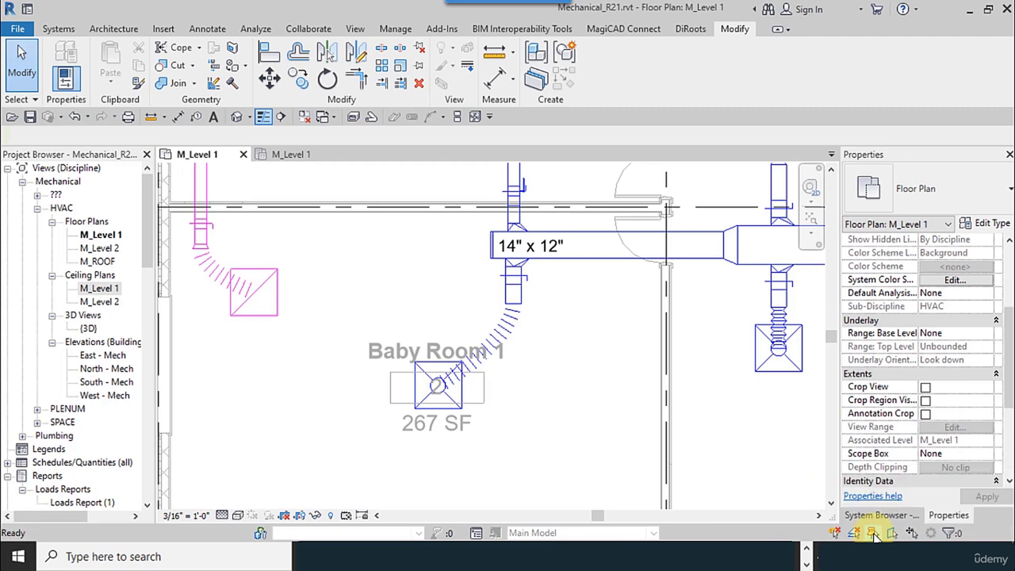
{"action": "left_click", "coordinate": [433, 366]}
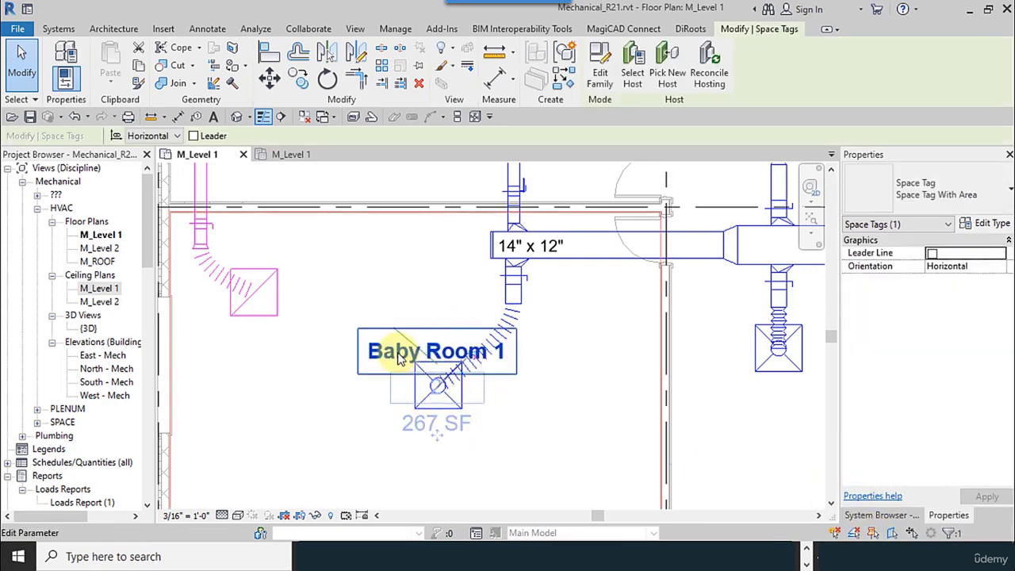
{"action": "left_click_drag", "start_coordinate": [394, 398], "coordinate": [275, 445]}
{"action": "left_click", "coordinate": [468, 457]}
{"action": "scroll", "coordinate": [484, 448], "scroll_direction": "down", "scroll_amount": 5}
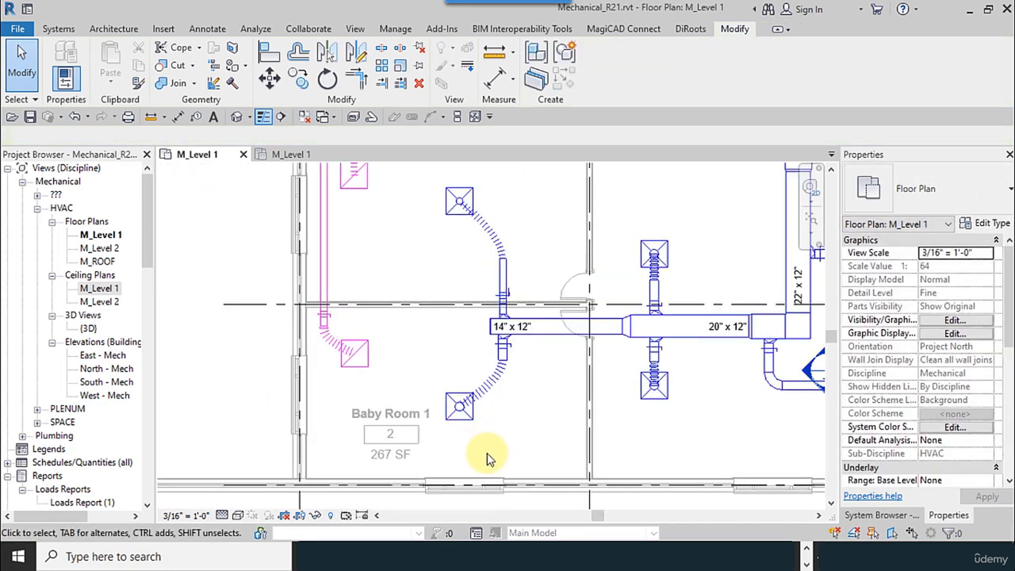
- Review the supply layout and compare the airflow and neck size of the diffuser below the 20" x 12" duct with the size schedule
{"action": "middle_click_drag", "start_coordinate": [508, 371], "coordinate": [463, 315]}
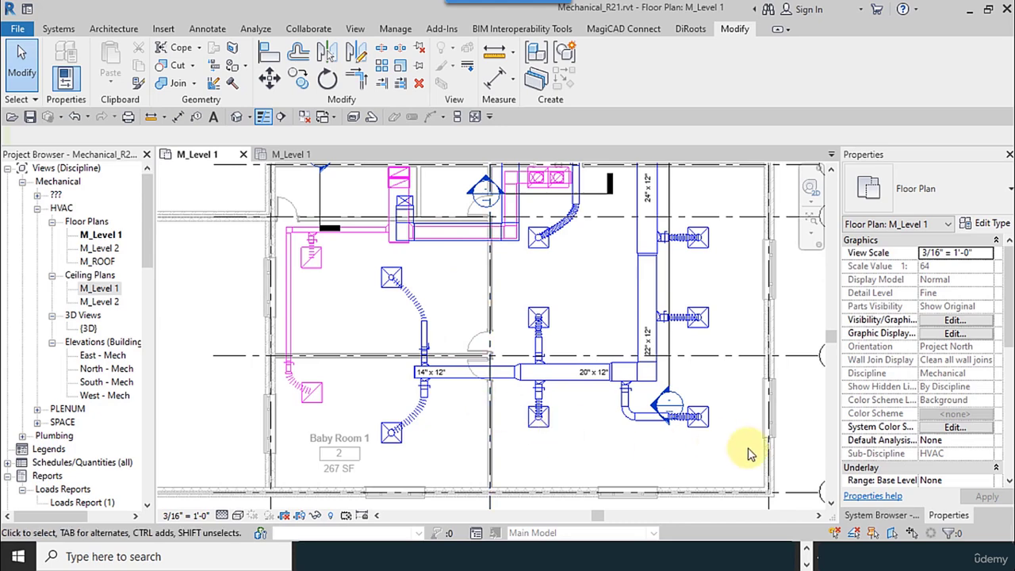
{"action": "middle_click_drag", "start_coordinate": [757, 452], "coordinate": [759, 417]}
{"action": "middle_click_drag", "start_coordinate": [606, 240], "coordinate": [546, 322]}
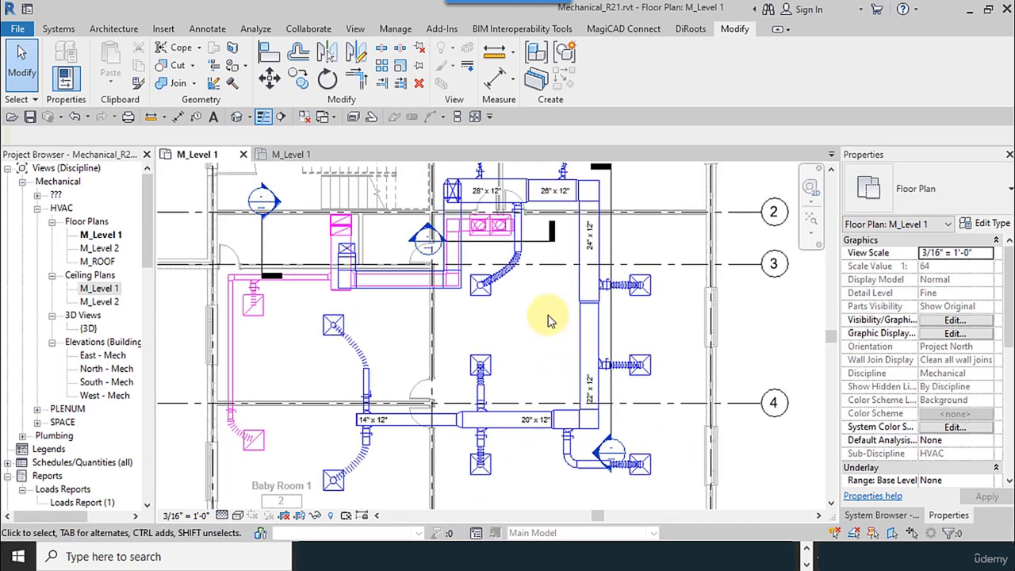
{"action": "middle_click_drag", "start_coordinate": [671, 291], "coordinate": [635, 268]}
{"action": "middle_click_drag", "start_coordinate": [487, 437], "coordinate": [581, 428]}
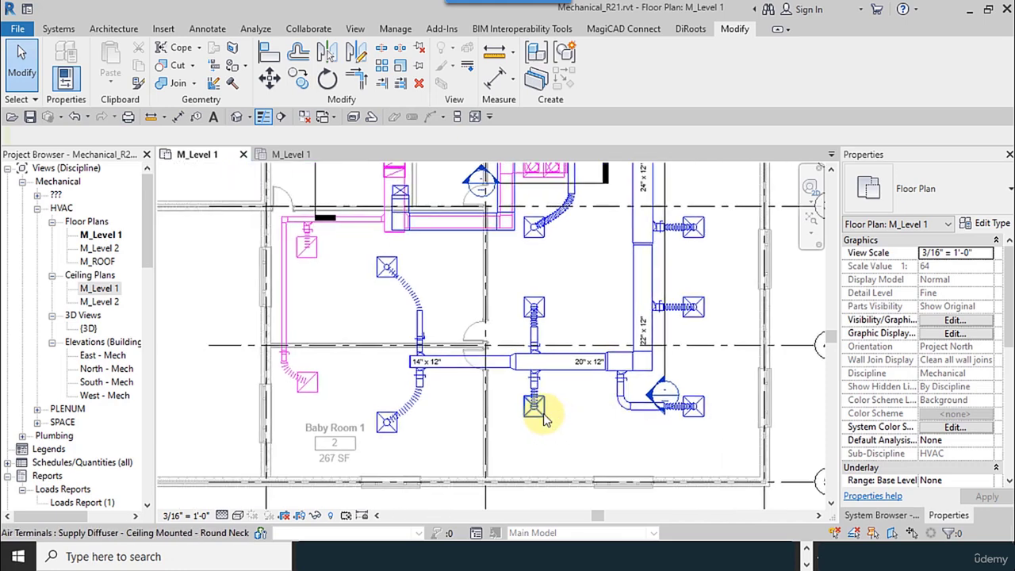
{"action": "left_click", "coordinate": [543, 406]}
{"action": "scroll", "coordinate": [551, 413], "scroll_direction": "up", "scroll_amount": 5}
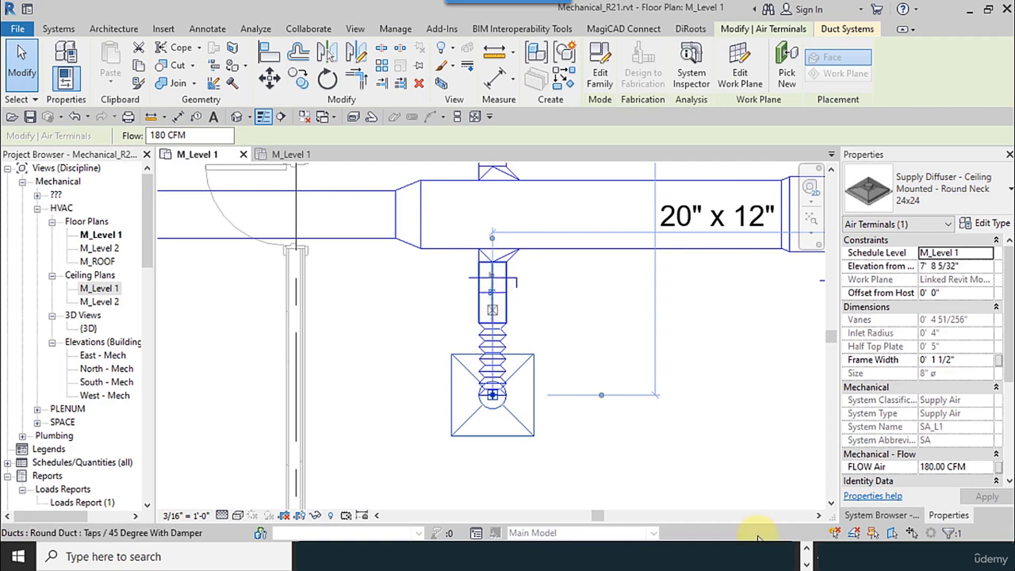
{"action": "scroll", "coordinate": [434, 471], "scroll_direction": "down", "scroll_amount": 3}
{"action": "middle_click_drag", "start_coordinate": [530, 429], "coordinate": [422, 495]}
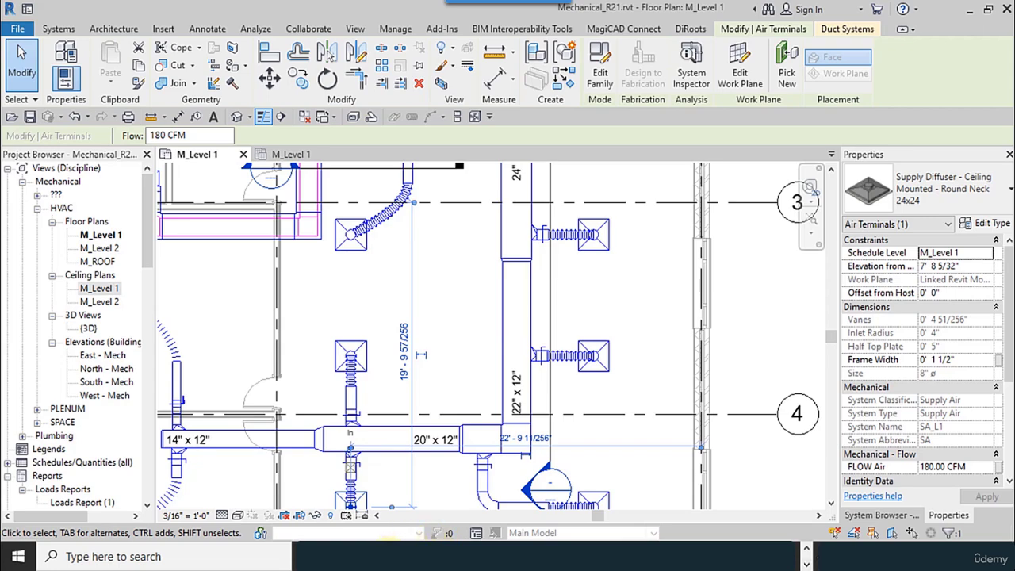
{"action": "left_click", "coordinate": [388, 542]}
{"action": "left_click", "coordinate": [837, 38]}
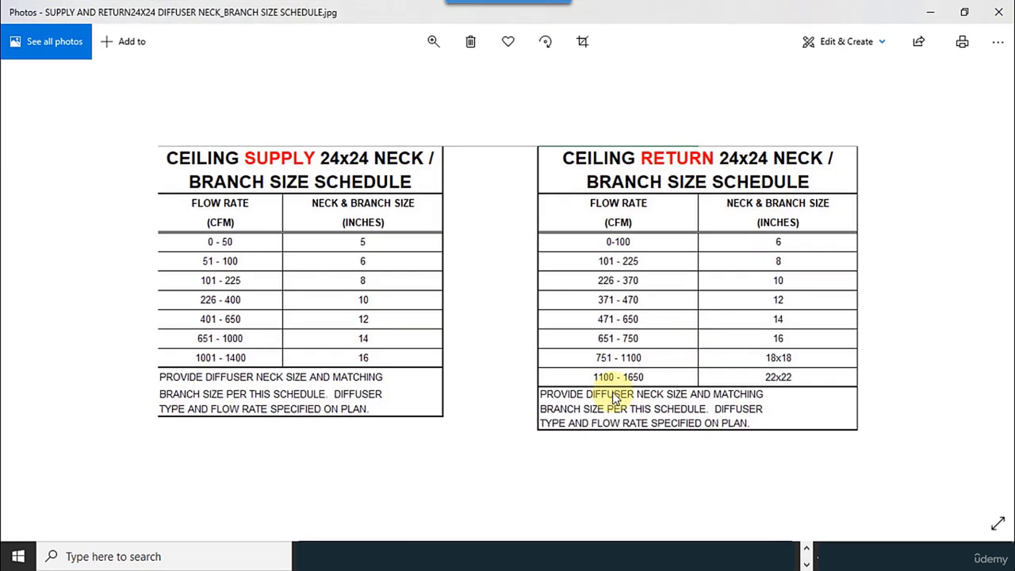
{"action": "left_click", "coordinate": [999, 12]}
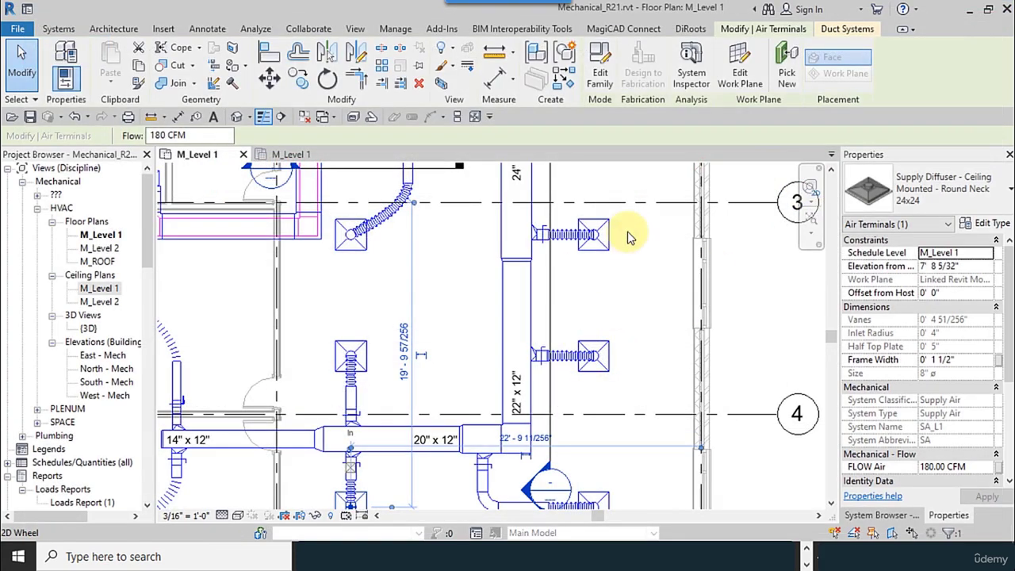
- Try the Circle and Oval flex patterns on the return flex duct in Baby Room 1
{"action": "scroll", "coordinate": [531, 312], "scroll_direction": "down", "scroll_amount": 2}
{"action": "scroll", "coordinate": [516, 299], "scroll_direction": "down", "scroll_amount": 1}
{"action": "middle_click_drag", "start_coordinate": [516, 299], "coordinate": [539, 335]}
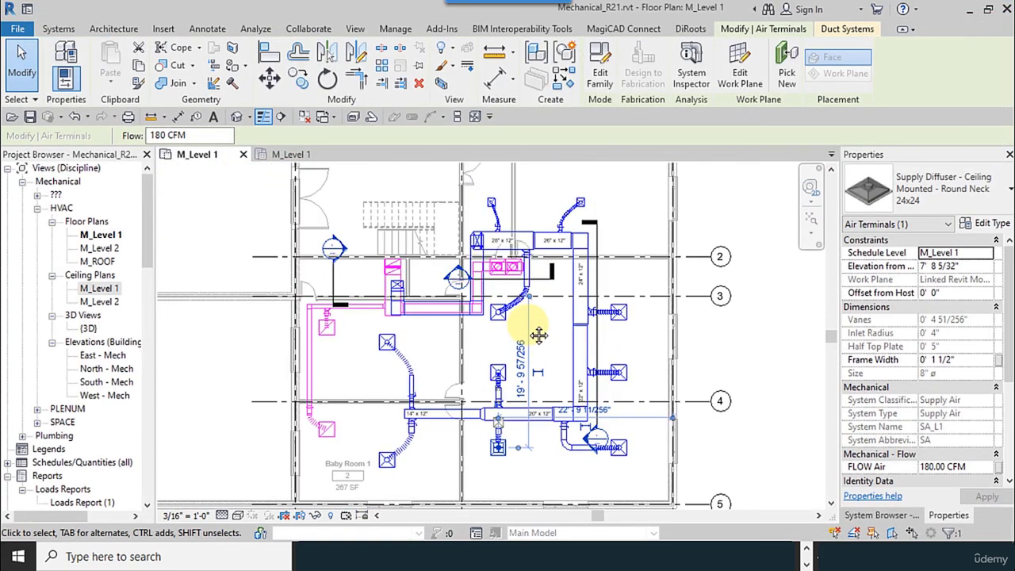
{"action": "left_click", "coordinate": [291, 348]}
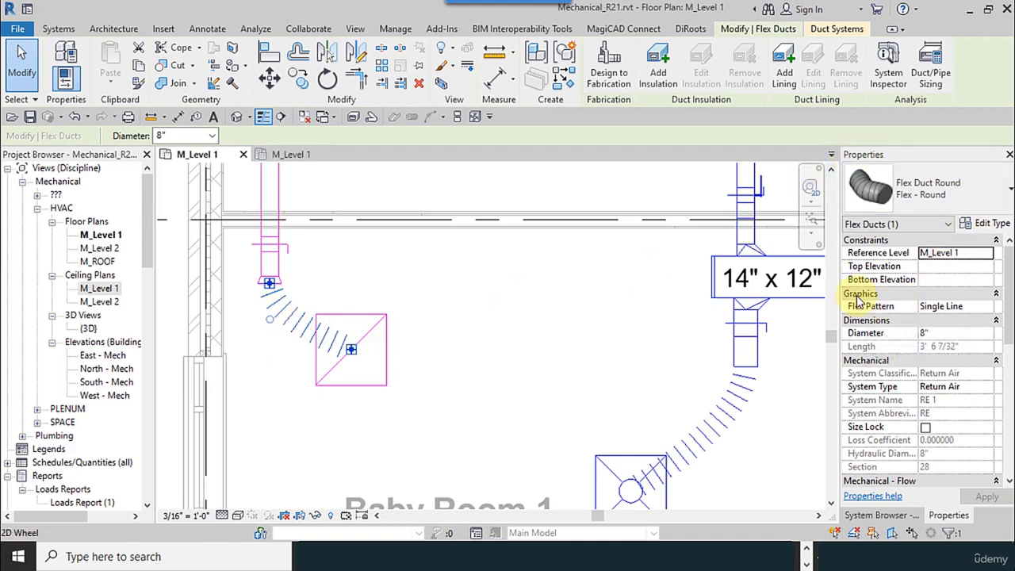
{"action": "left_click", "coordinate": [987, 308]}
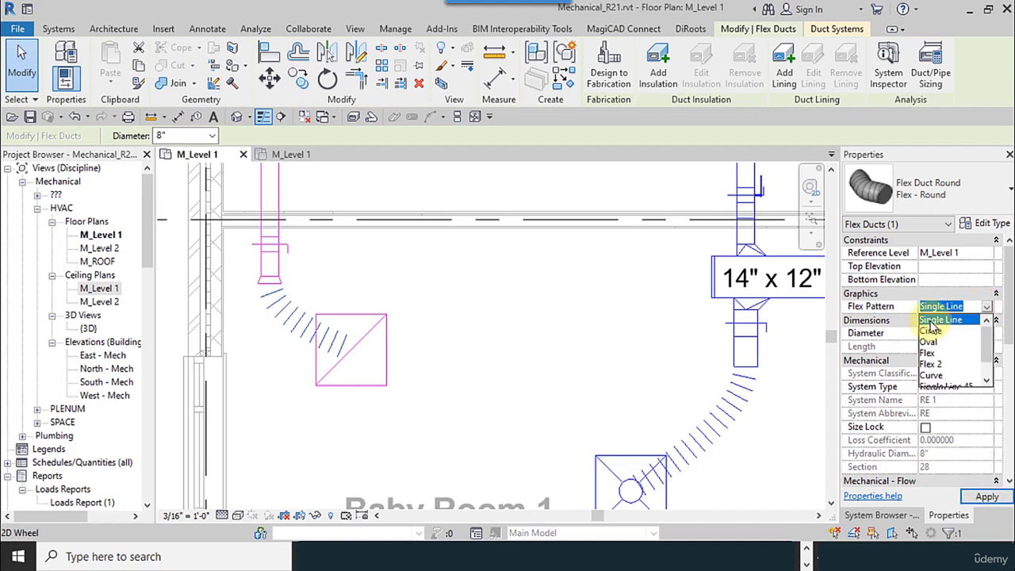
{"action": "left_click", "coordinate": [929, 332]}
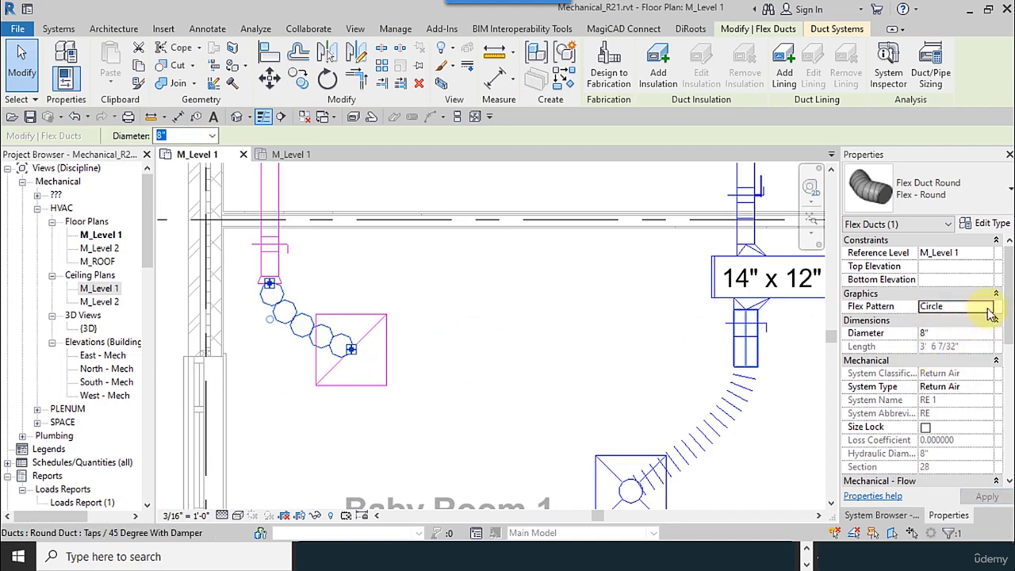
{"action": "left_click", "coordinate": [988, 309]}
{"action": "left_click", "coordinate": [938, 343]}
{"action": "left_click", "coordinate": [600, 340]}
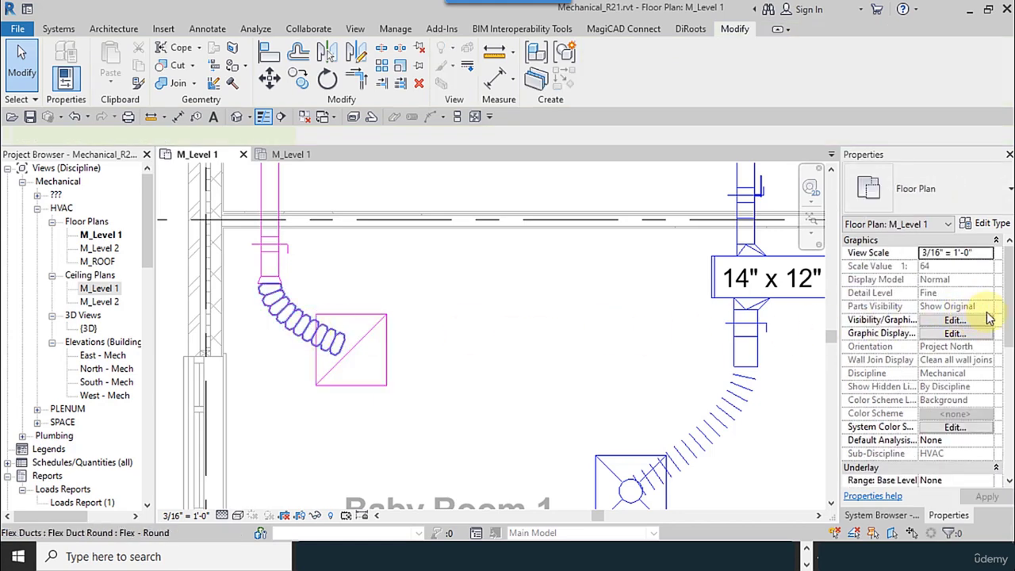
- Set the flex pattern of the Baby Room 1 return flex duct to Flex
{"action": "left_click", "coordinate": [988, 306]}
{"action": "left_click", "coordinate": [936, 341]}
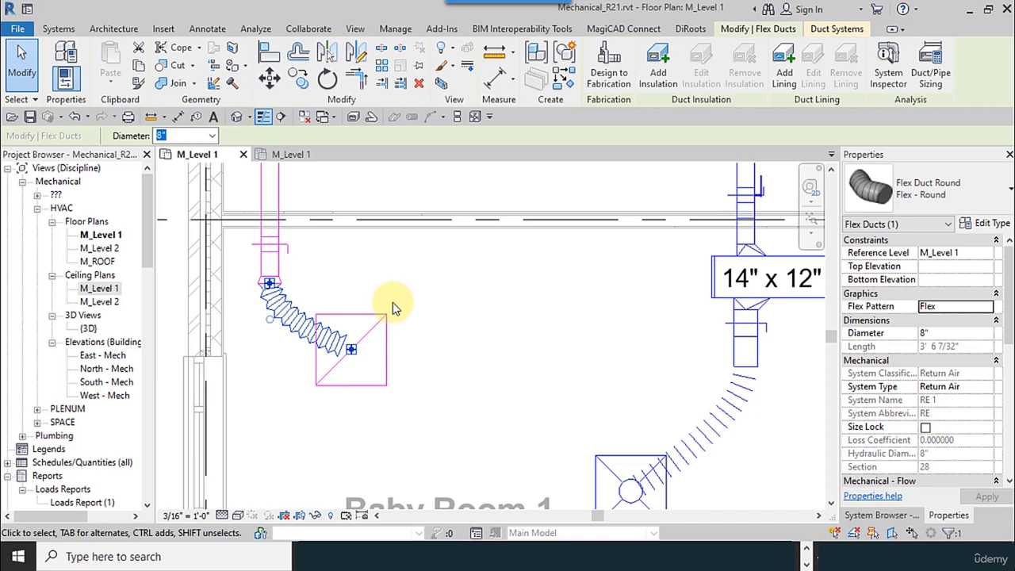
{"action": "left_click", "coordinate": [448, 308]}
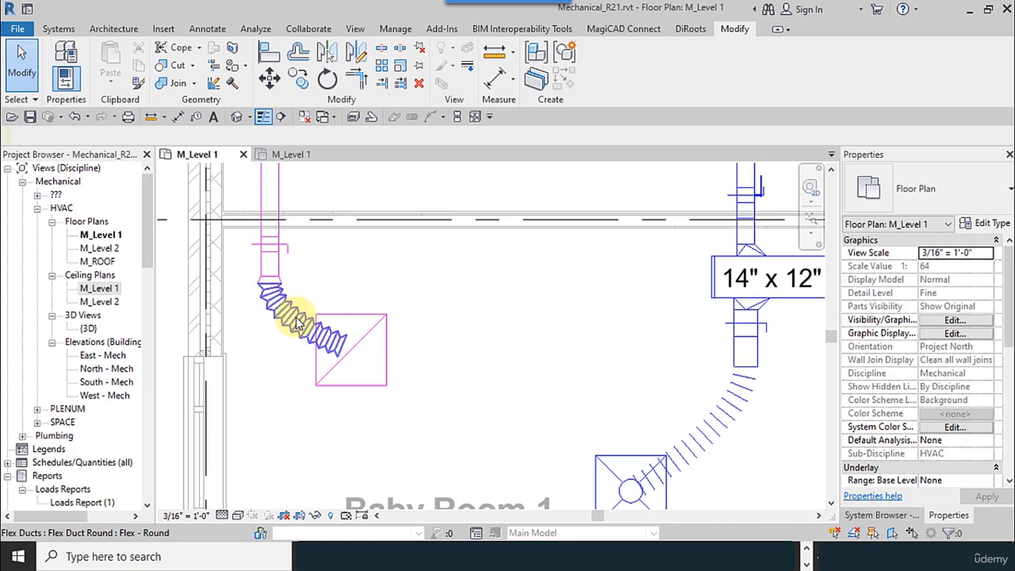
- Select all instances of the round flex duct and set their flex pattern to Flex
{"action": "scroll", "coordinate": [487, 385], "scroll_direction": "down", "scroll_amount": 3}
{"action": "scroll", "coordinate": [582, 397], "scroll_direction": "up", "scroll_amount": 3}
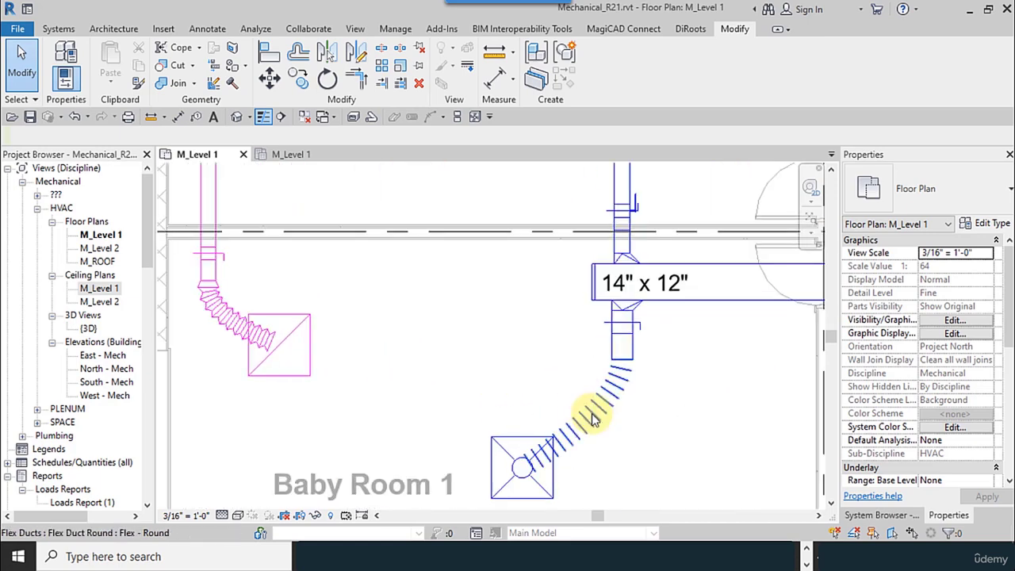
{"action": "right_click", "coordinate": [591, 421]}
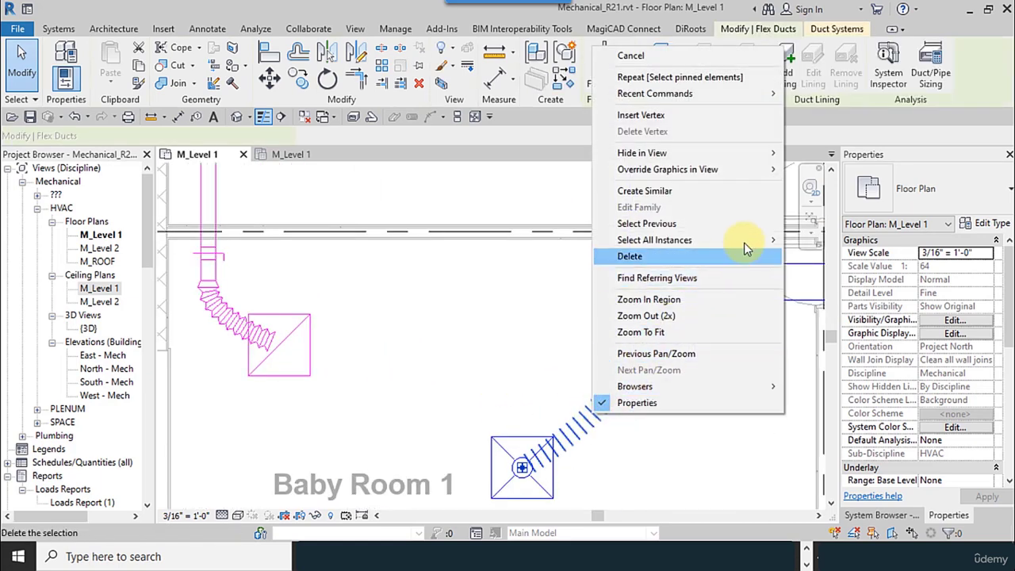
{"action": "mouse_move", "coordinate": [745, 240]}
{"action": "left_click", "coordinate": [835, 241]}
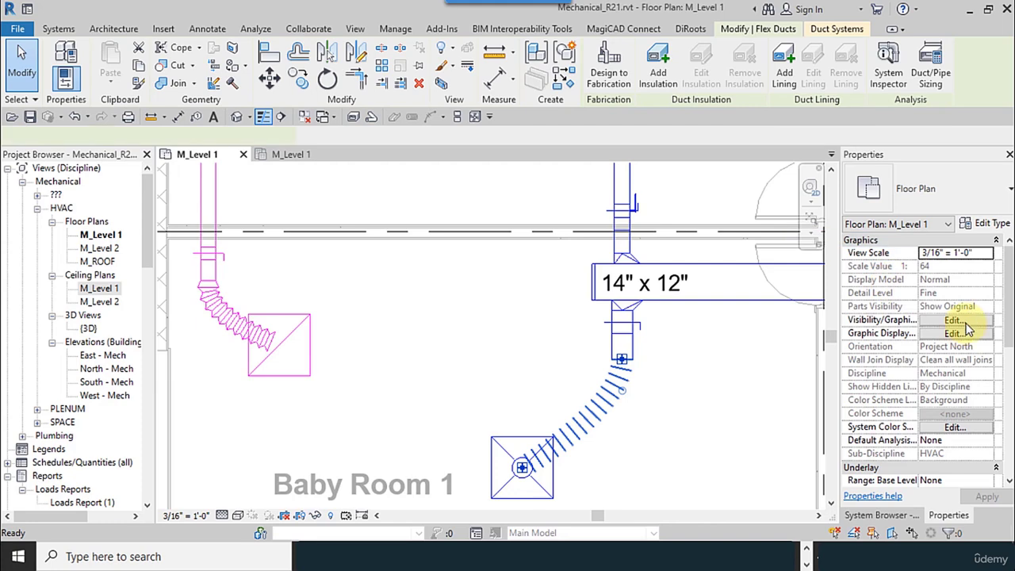
{"action": "left_click", "coordinate": [989, 305]}
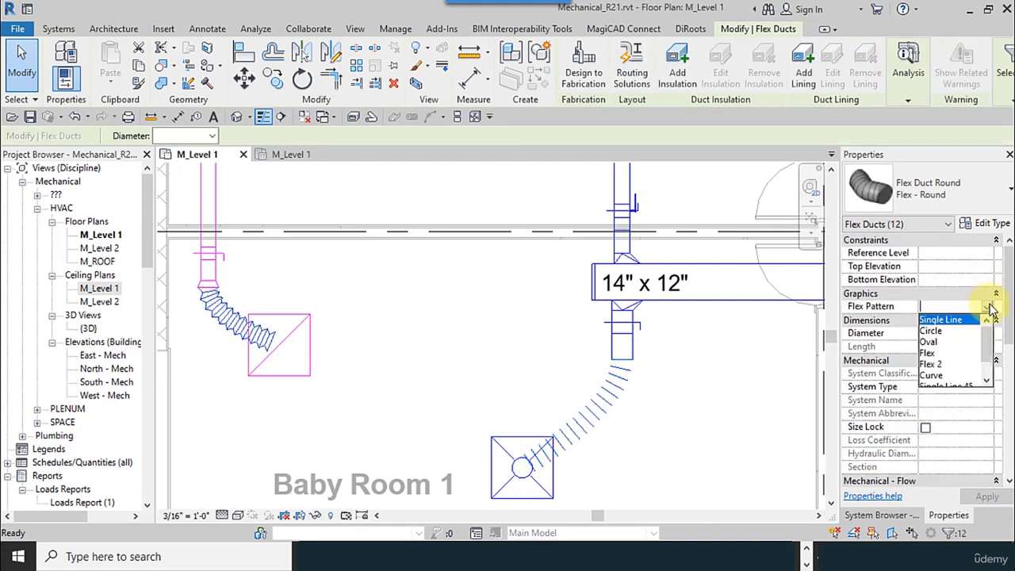
{"action": "left_click", "coordinate": [928, 352]}
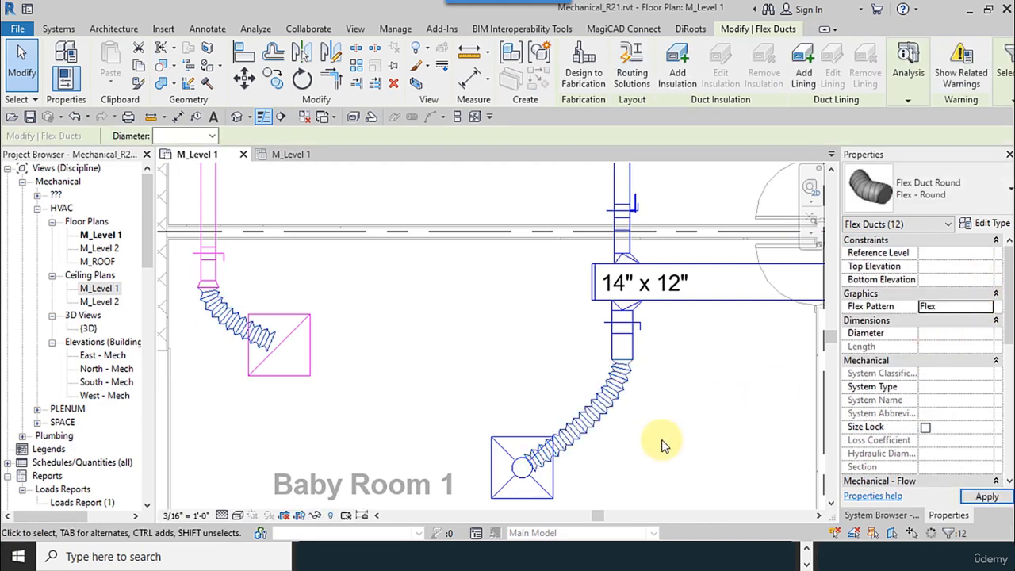
{"action": "left_click", "coordinate": [662, 440]}
{"action": "scroll", "coordinate": [406, 468], "scroll_direction": "down", "scroll_amount": 2}
{"action": "scroll", "coordinate": [412, 373], "scroll_direction": "down", "scroll_amount": 3}
{"action": "middle_click_drag", "start_coordinate": [430, 310], "coordinate": [626, 385]}
{"action": "middle_click_drag", "start_coordinate": [471, 412], "coordinate": [560, 365]}
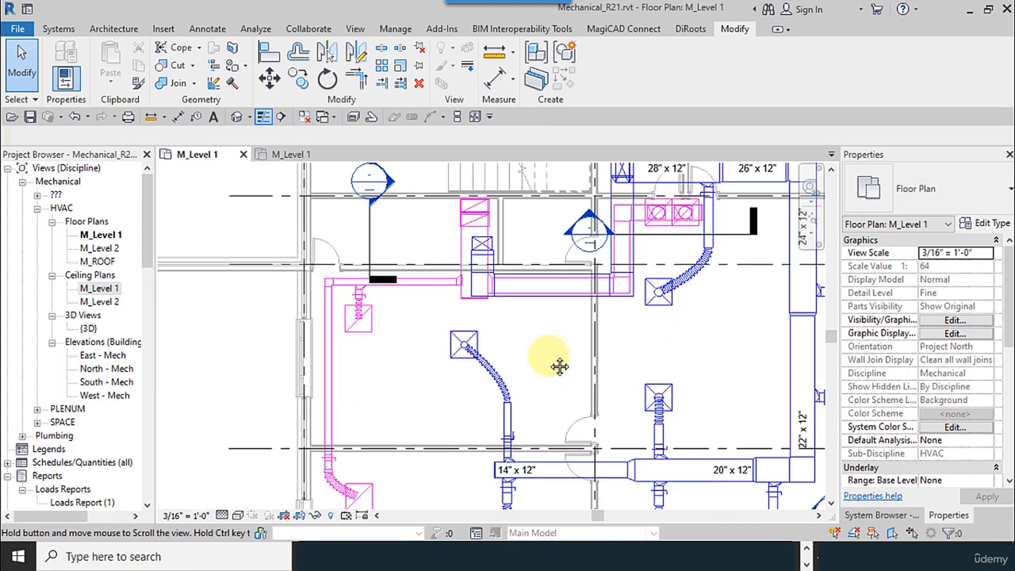